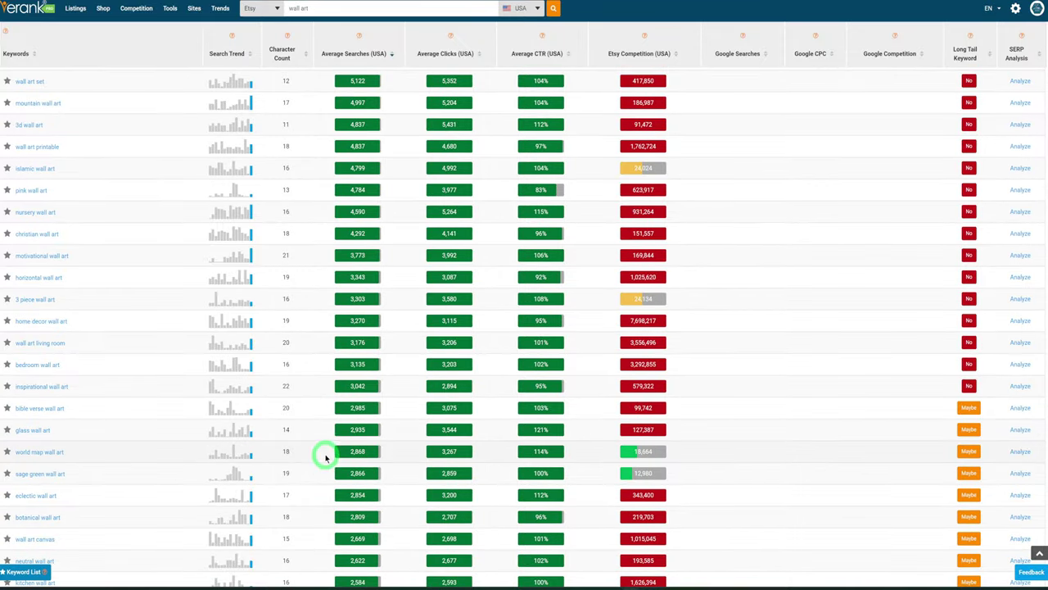
Look through the wall art keyword list in eRank and the Aspect Ratios page of the Midjourney documentation.
{"action": "scroll", "coordinate": [131, 471], "scroll_direction": "up", "scroll_amount": 10}
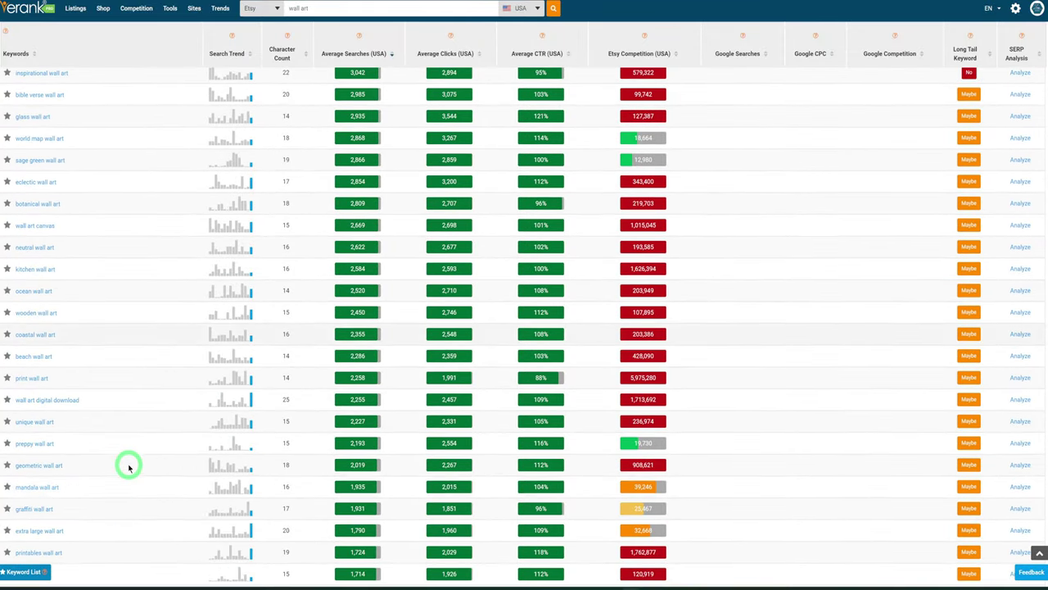
{"action": "scroll", "coordinate": [135, 479], "scroll_direction": "up", "scroll_amount": 12}
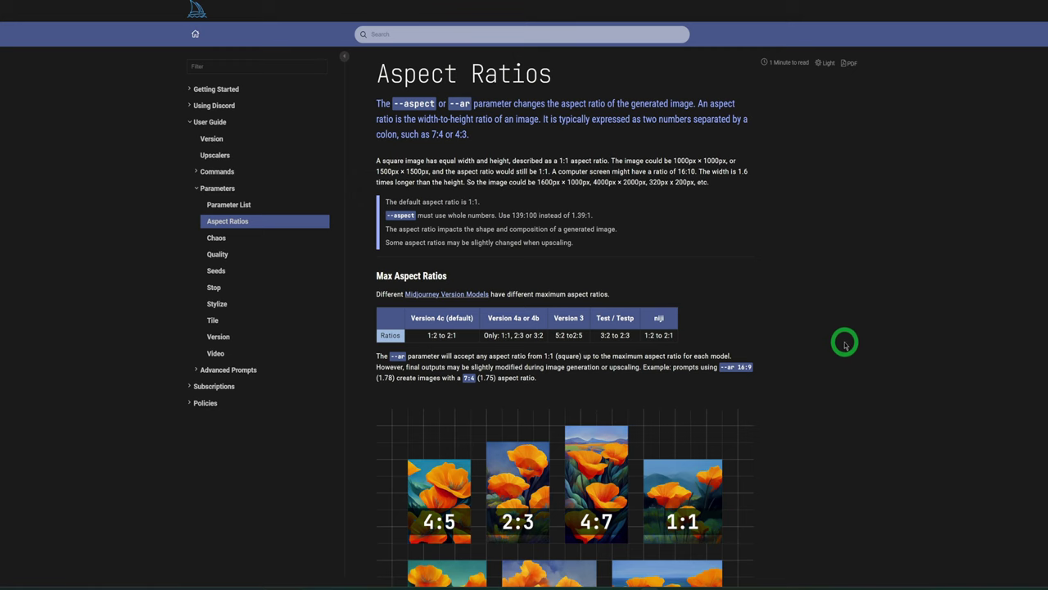
{"action": "scroll", "coordinate": [845, 350], "scroll_direction": "down", "scroll_amount": 2}
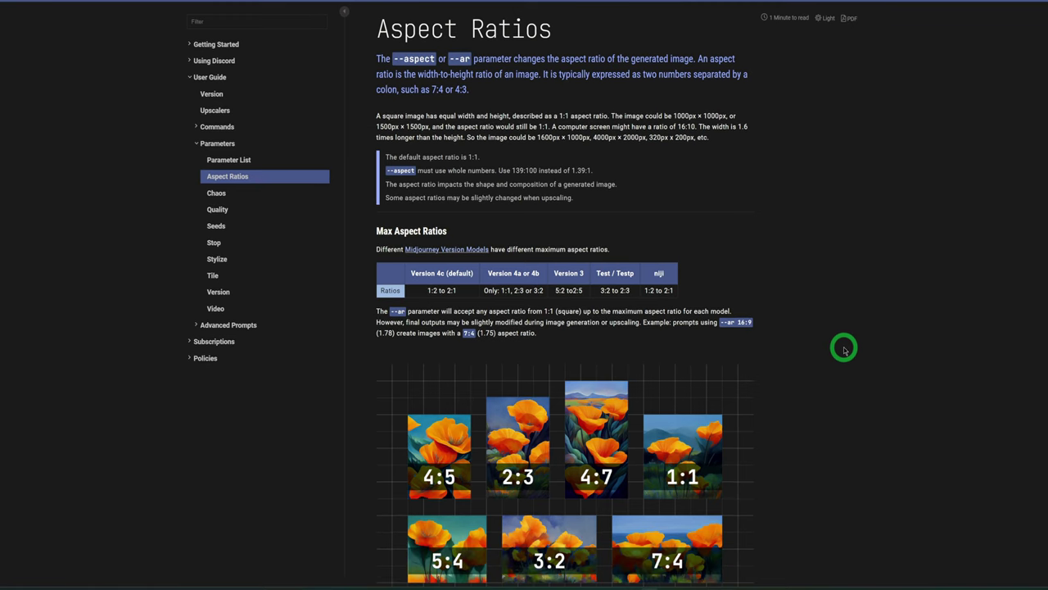
{"action": "scroll", "coordinate": [843, 348], "scroll_direction": "down", "scroll_amount": 2}
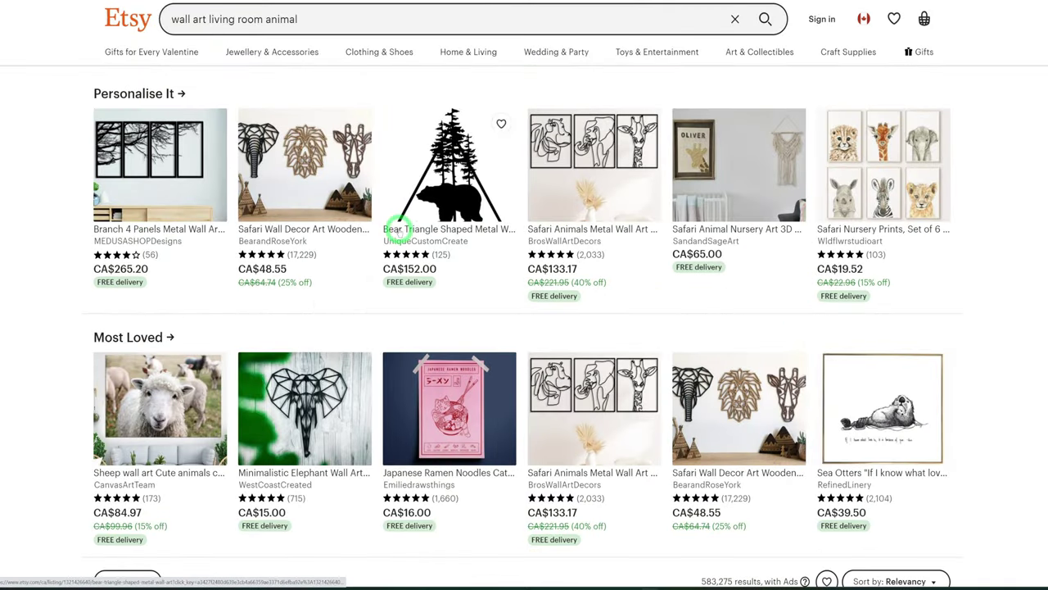
Search Etsy for "wall art size" and open SeiraDesignStudio's CA$4.21 Wall Art Size Guide among the Most Loved listings.
{"action": "left_click", "coordinate": [305, 19]}
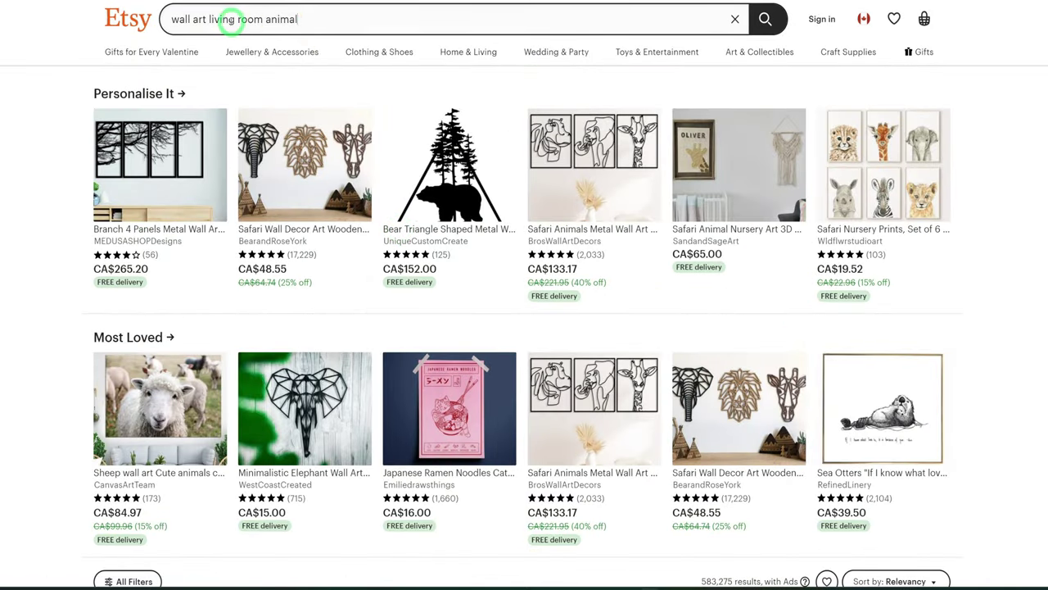
{"action": "left_click_drag", "start_coordinate": [298, 19], "coordinate": [203, 19]}
{"action": "key", "text": "BackSpace"}
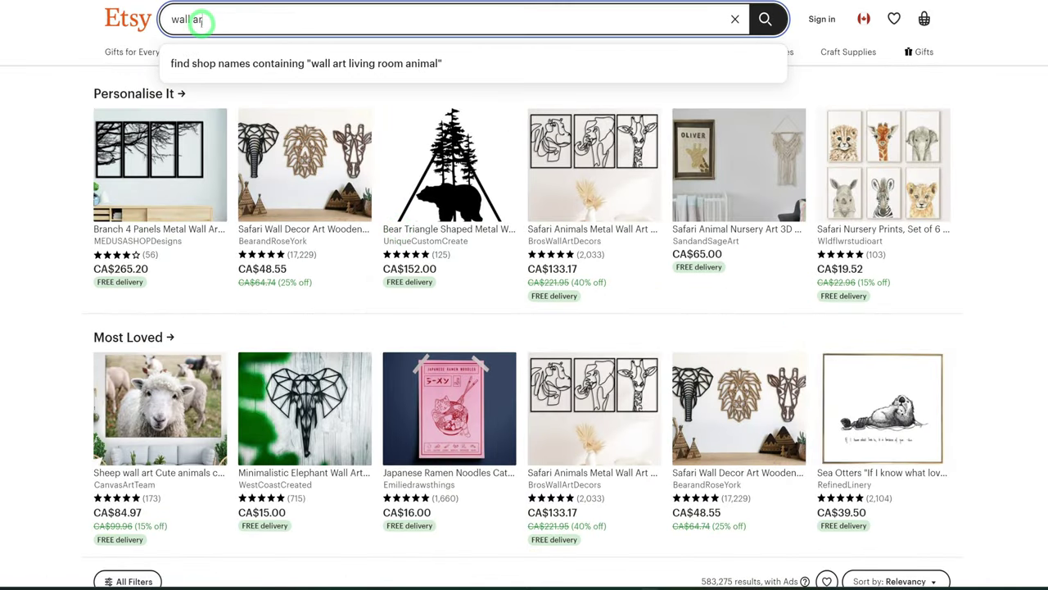
{"action": "type", "text": "t size"}
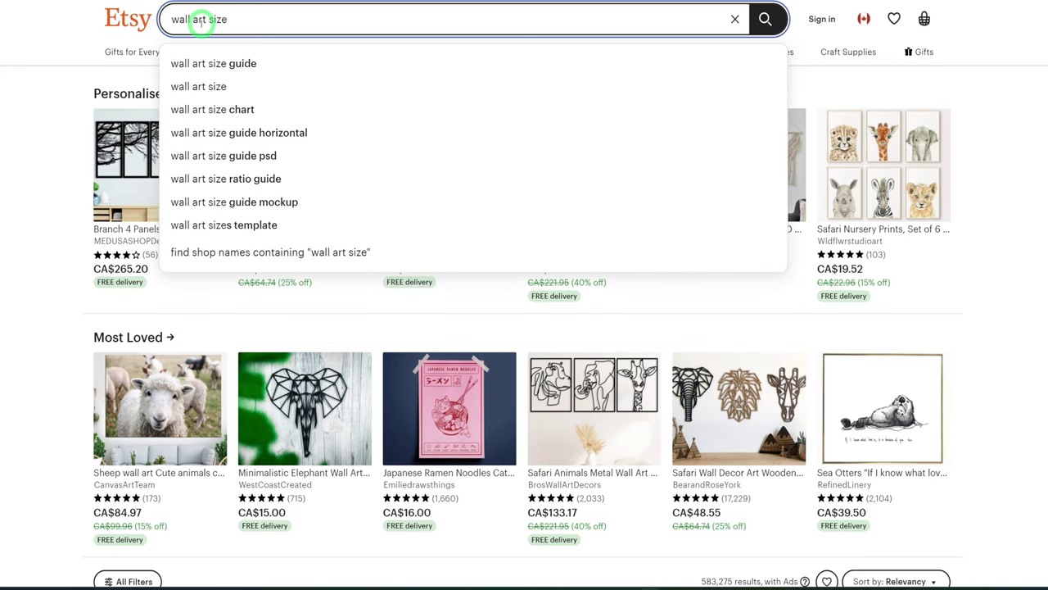
{"action": "key", "text": "Return"}
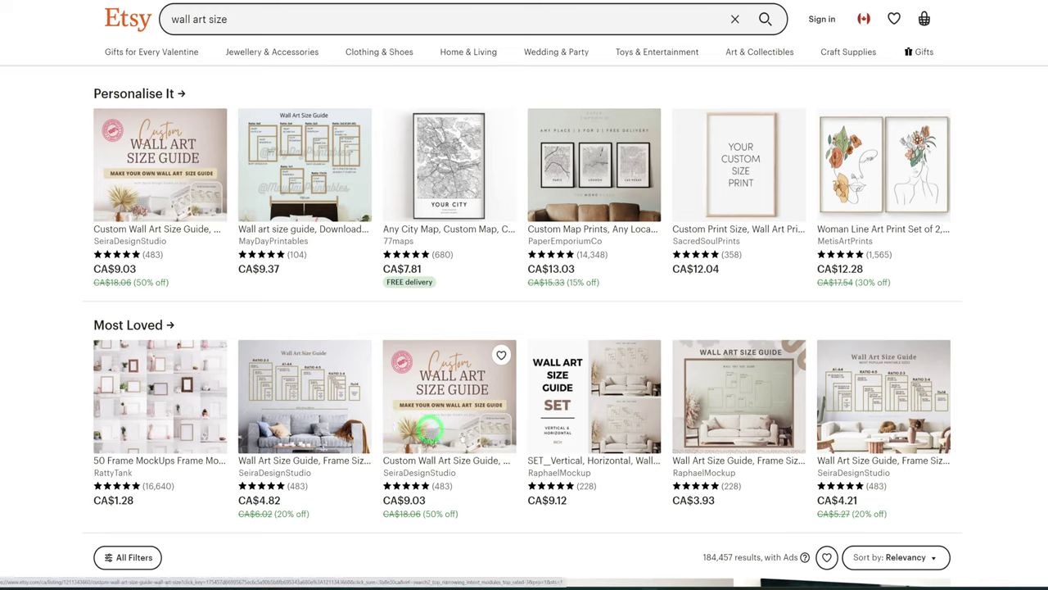
{"action": "left_click", "coordinate": [894, 406]}
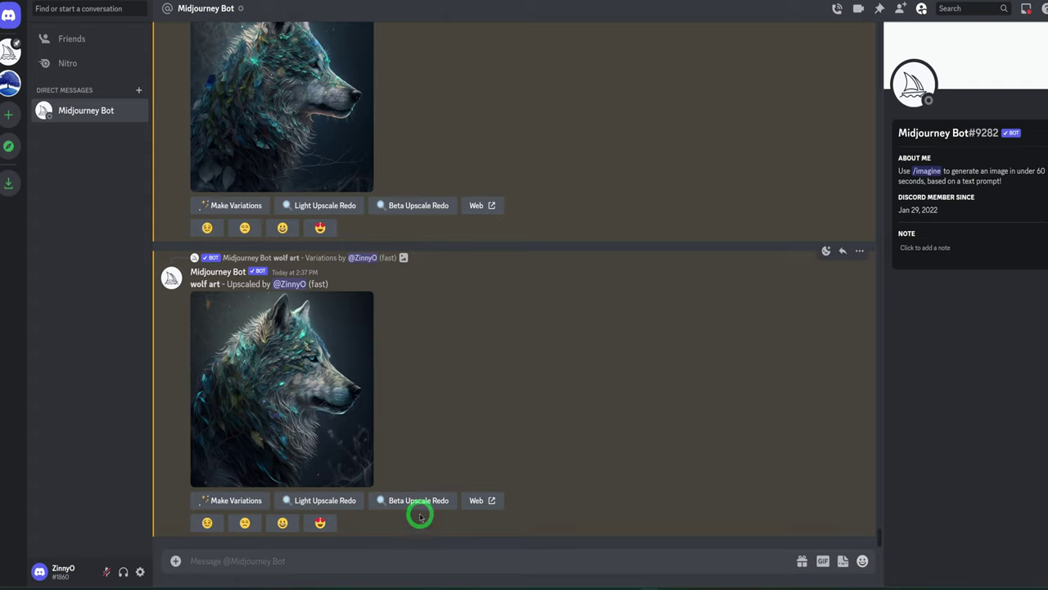
In Discord's Midjourney Bot chat, generate images using /imagine with the prompt "mystery wolf art, --ar 2:3".
{"action": "type", "text": "/"}
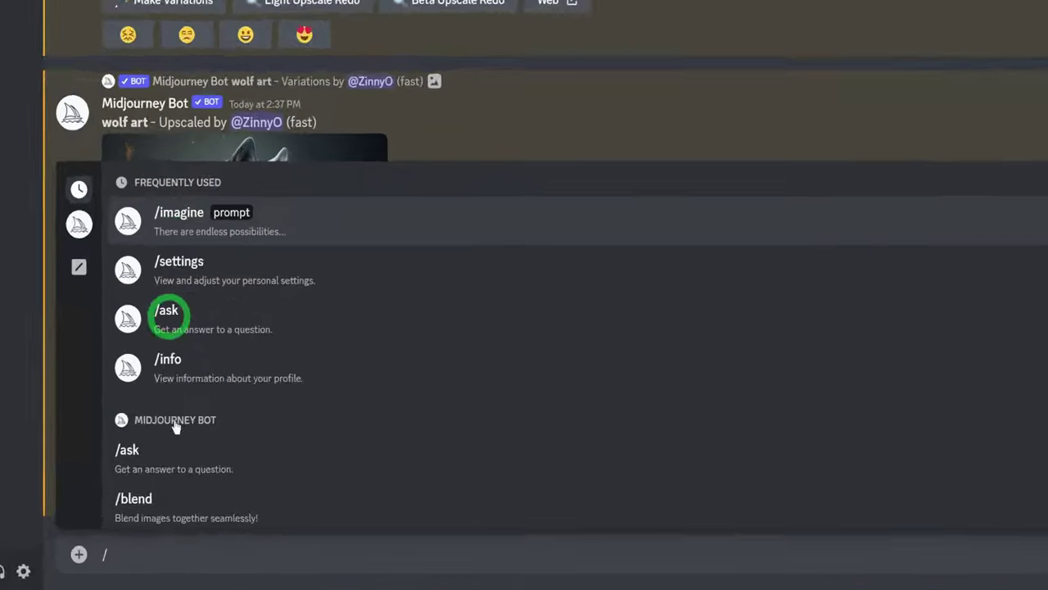
{"action": "key", "text": "Return"}
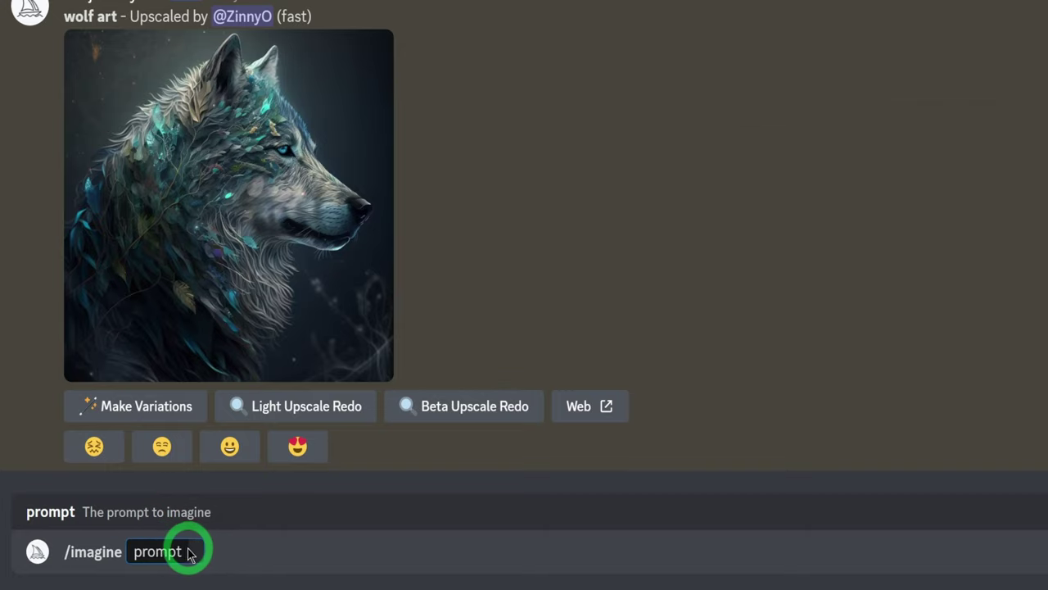
{"action": "type", "text": "mystery wolf art, --ar 2:3"}
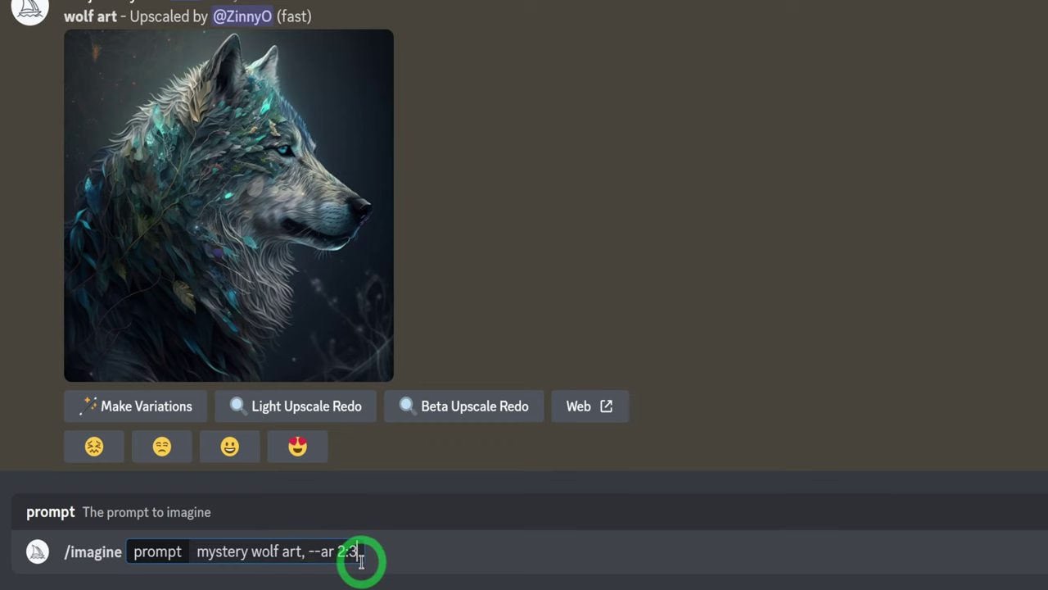
{"action": "key", "text": "Return"}
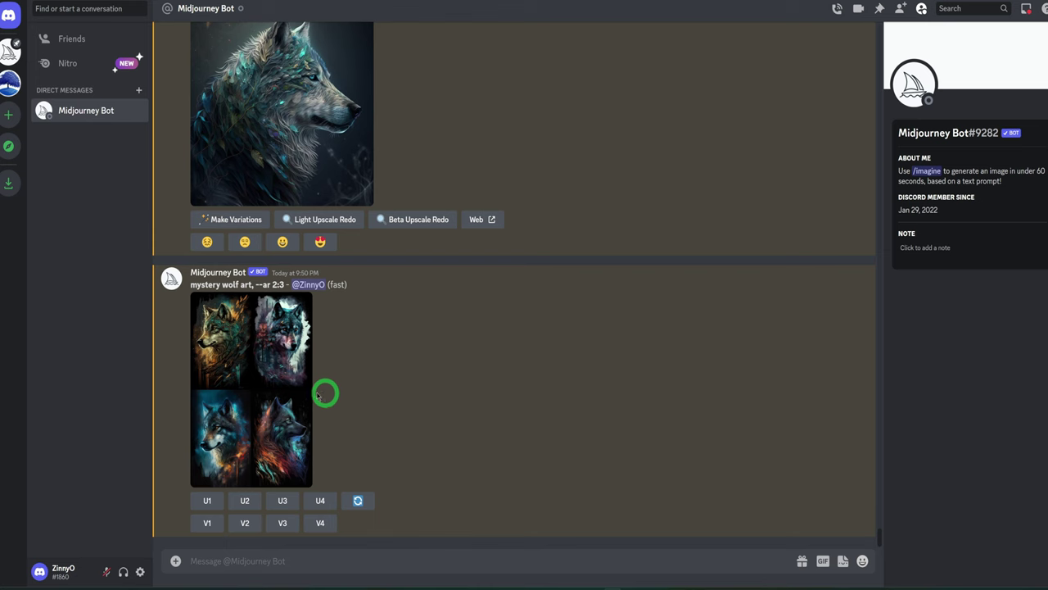
Preview the generated mystery wolf grid enlarged and upscale its four images.
{"action": "left_click", "coordinate": [264, 366]}
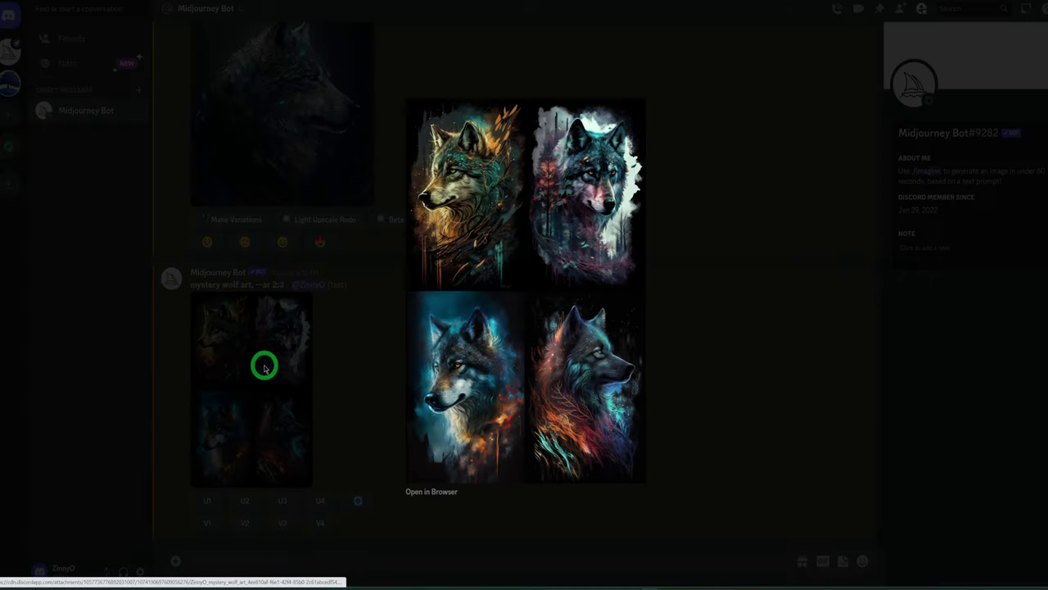
{"action": "left_click", "coordinate": [264, 367]}
{"action": "left_click", "coordinate": [213, 501]}
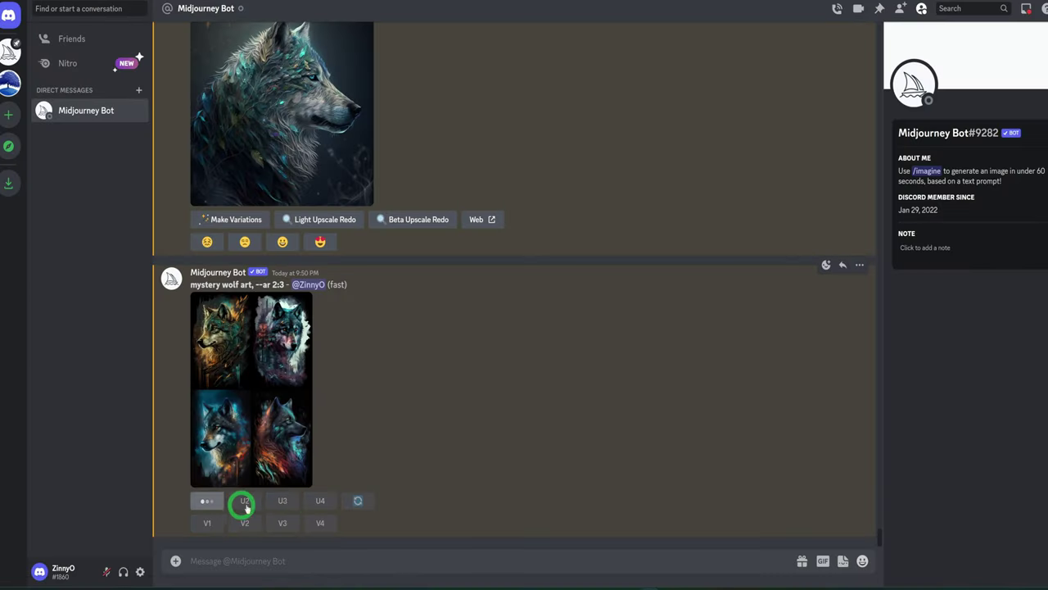
{"action": "left_click", "coordinate": [254, 450]}
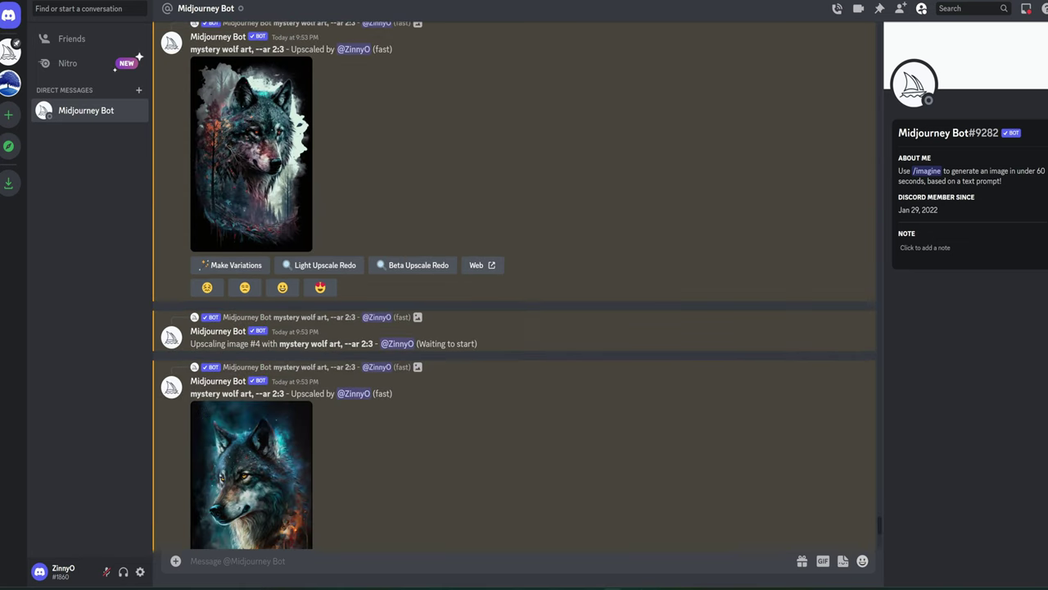
Examine the upscaled mystery wolf images, viewing the blue wolf and the teal-and-orange wolf enlarged.
{"action": "scroll", "coordinate": [513, 293], "scroll_direction": "down", "scroll_amount": 3}
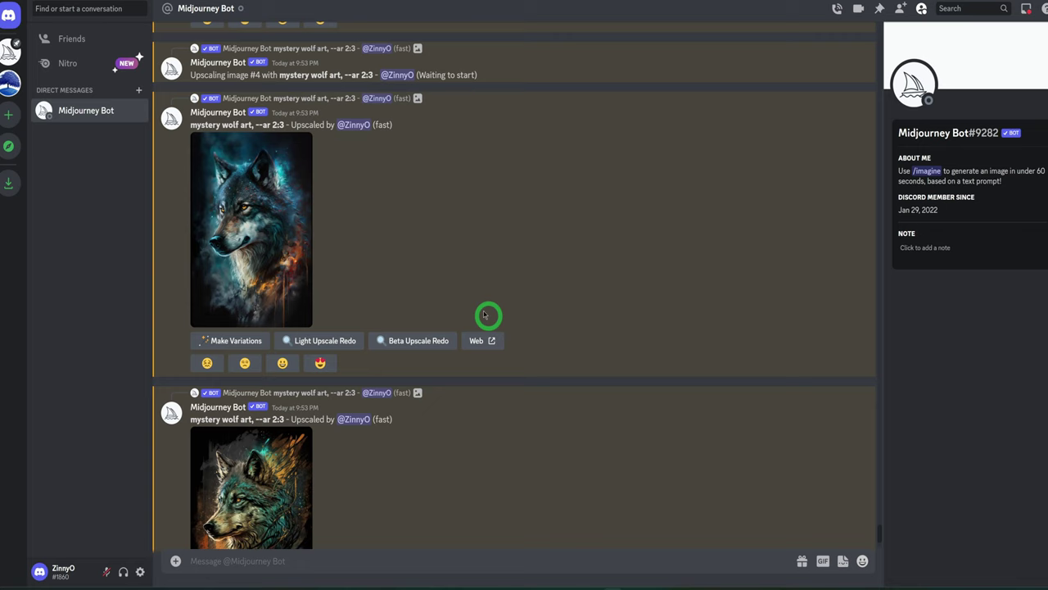
{"action": "left_click", "coordinate": [245, 205]}
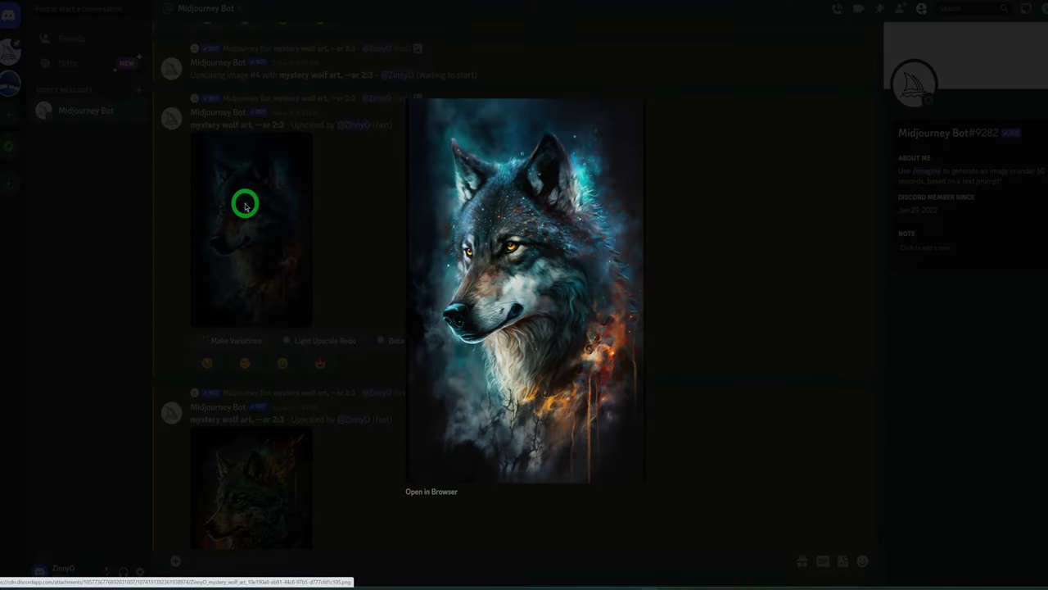
{"action": "left_click", "coordinate": [327, 192]}
{"action": "scroll", "coordinate": [329, 264], "scroll_direction": "down", "scroll_amount": 2}
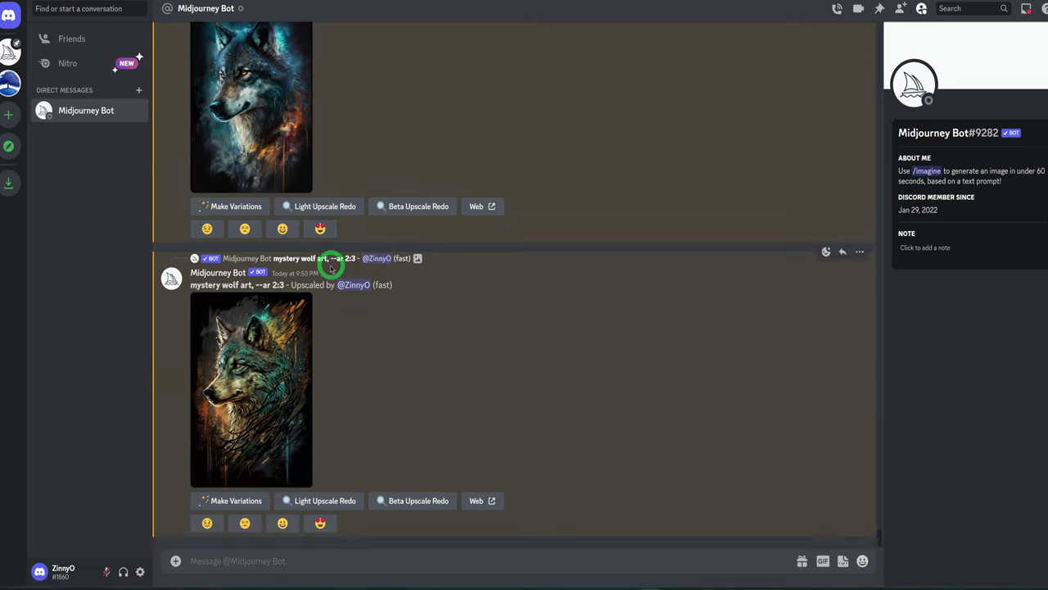
{"action": "left_click", "coordinate": [257, 354]}
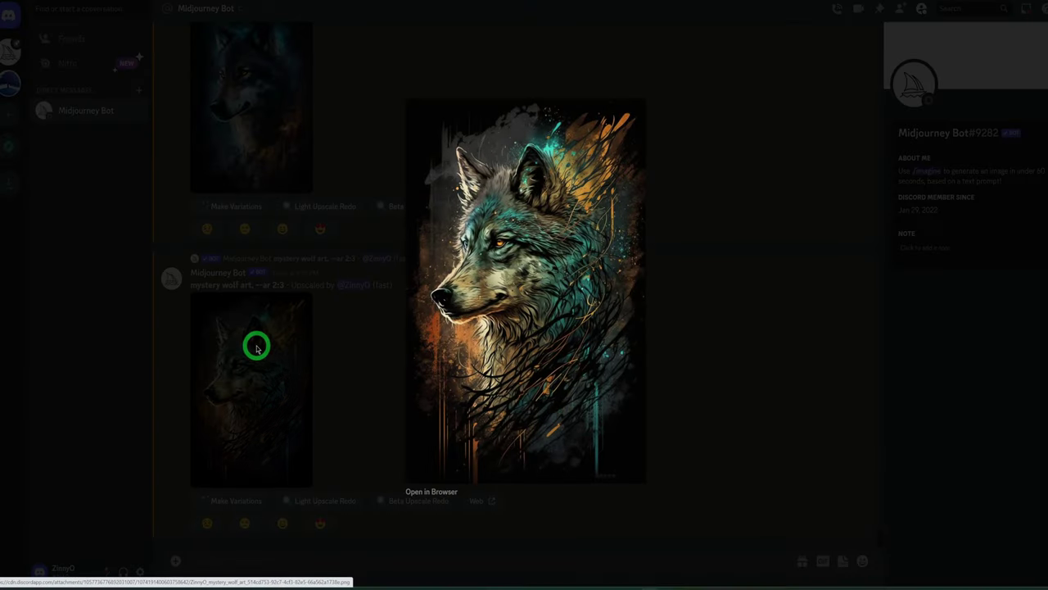
{"action": "left_click", "coordinate": [345, 373]}
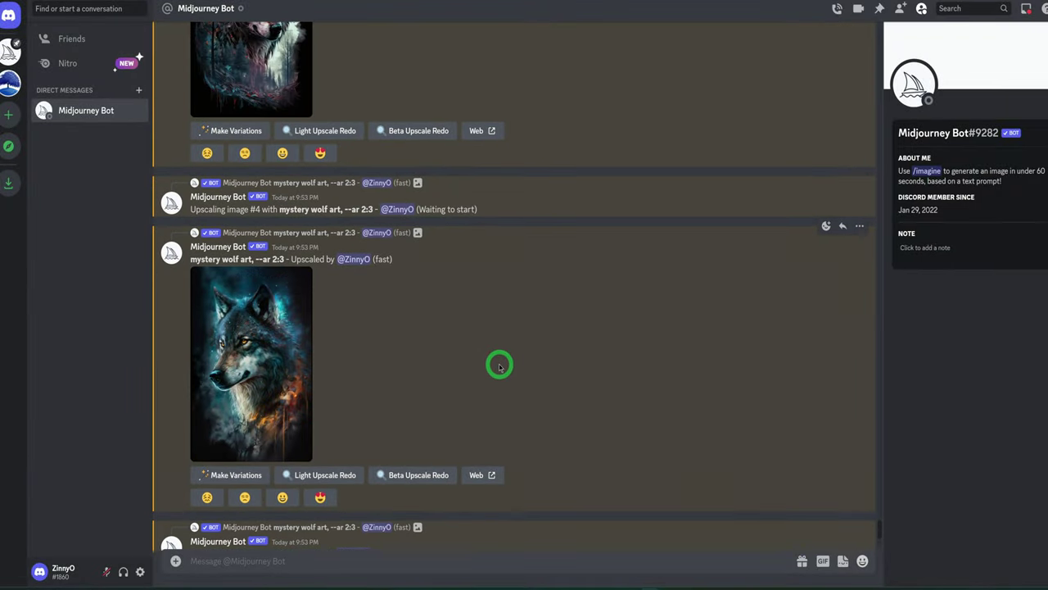
{"action": "scroll", "coordinate": [500, 366], "scroll_direction": "up", "scroll_amount": 3}
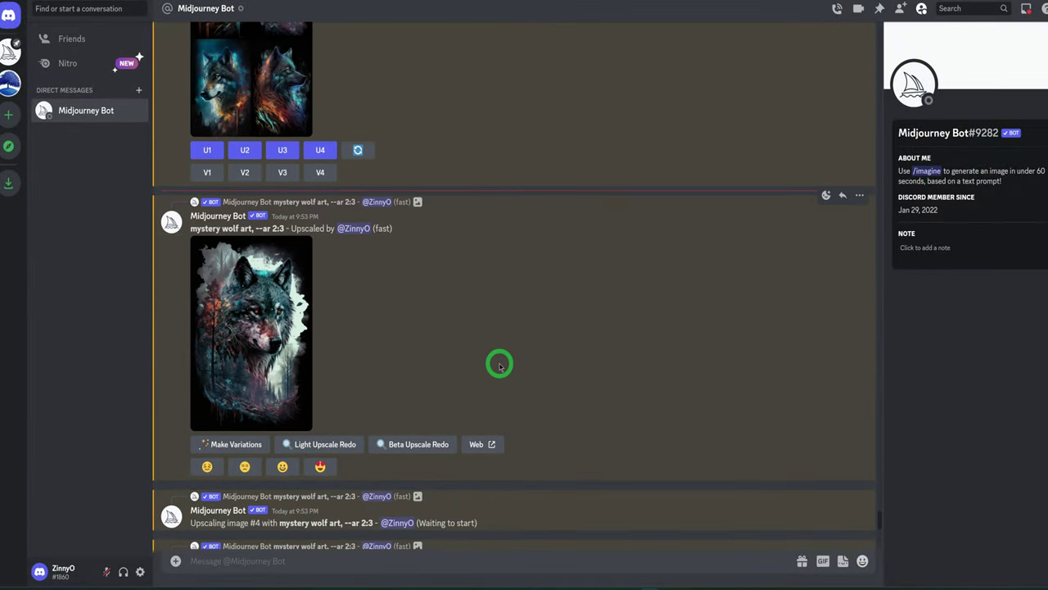
{"action": "scroll", "coordinate": [500, 366], "scroll_direction": "down", "scroll_amount": 4}
{"action": "scroll", "coordinate": [500, 366], "scroll_direction": "down", "scroll_amount": 2}
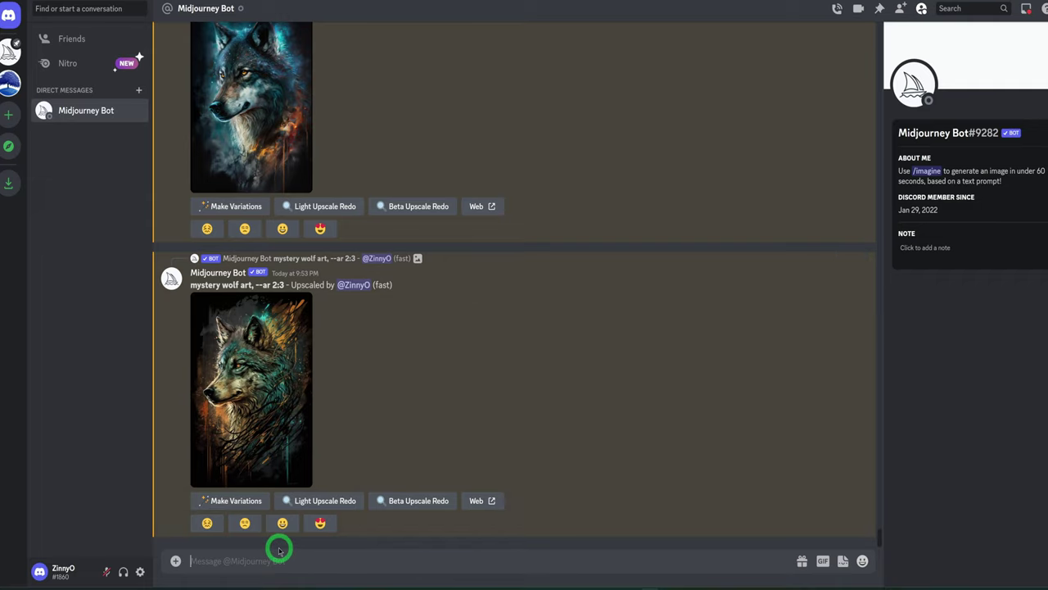
Generate images using /imagine with the prompt "mystery, mystic blue wolf art, flowers, oil painting style, 4k, --ar 2:3".
{"action": "type", "text": "/"}
{"action": "left_click", "coordinate": [318, 355]}
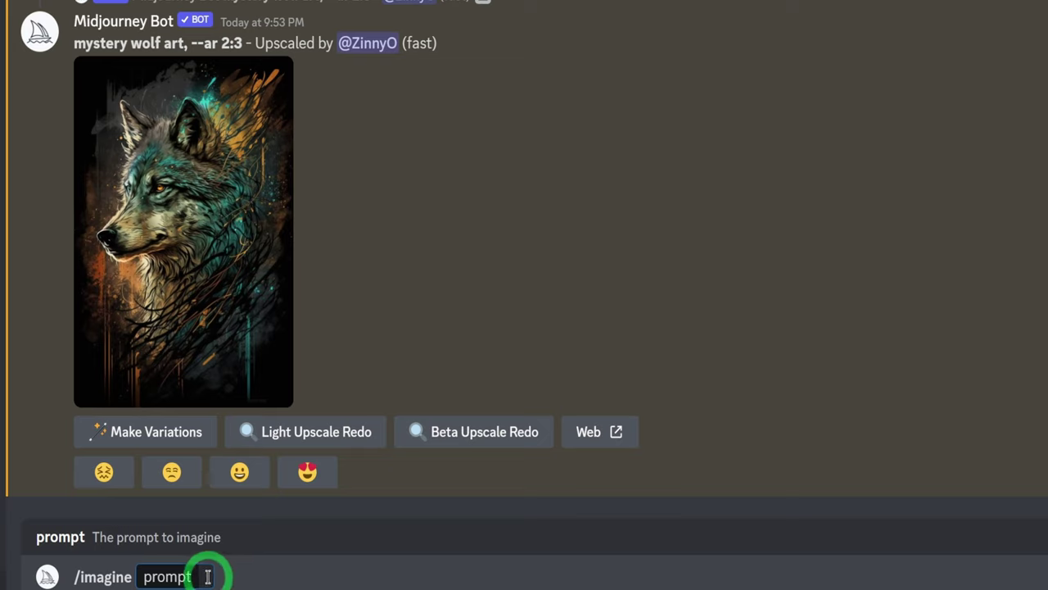
{"action": "type", "text": "mystery, mystic blue wolf art, flowers, oil painting style, 4k, --ar 2:3"}
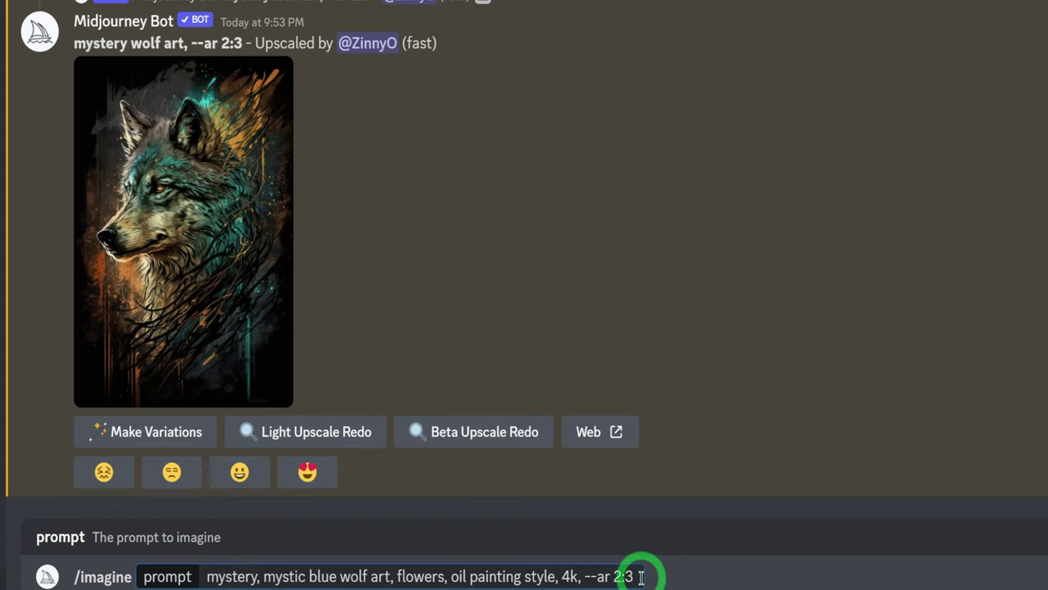
{"action": "key", "text": "Return"}
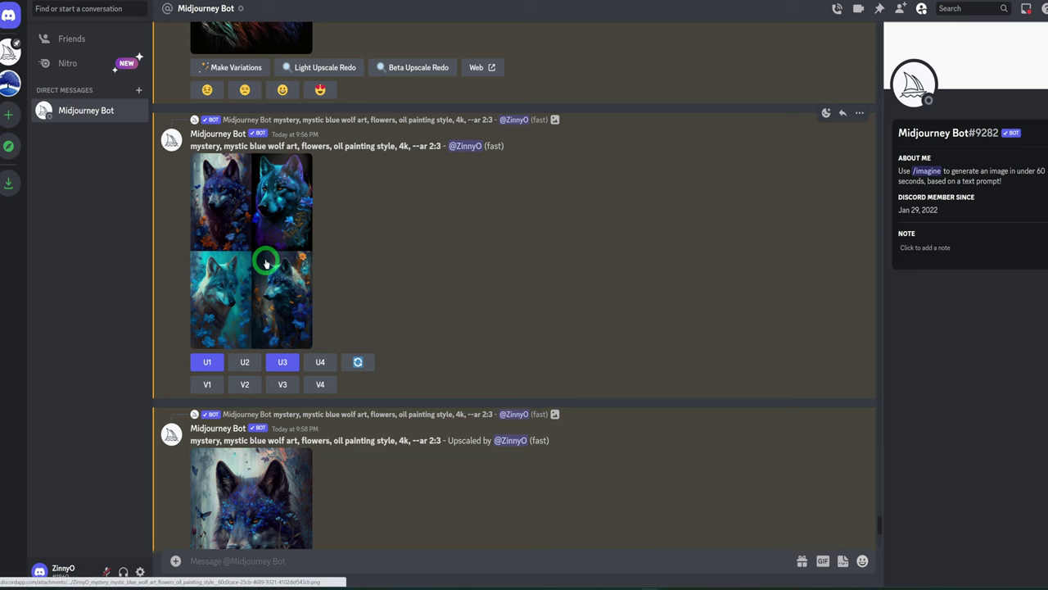
View the mystic blue wolf grid enlarged, followed by its two upscaled images with the purple-blue and the teal wolf.
{"action": "left_click", "coordinate": [266, 262]}
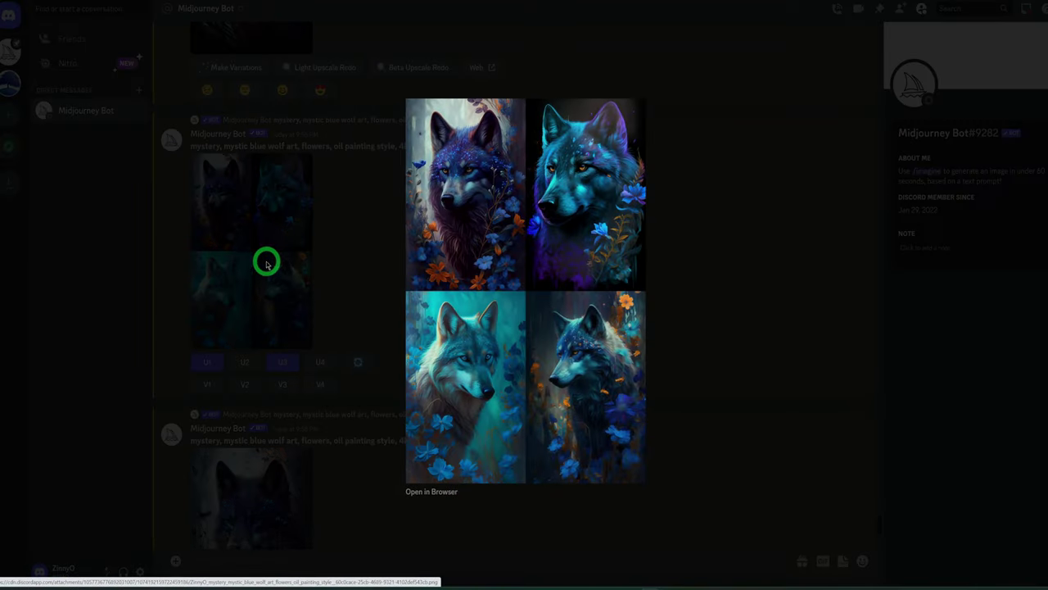
{"action": "left_click", "coordinate": [668, 255]}
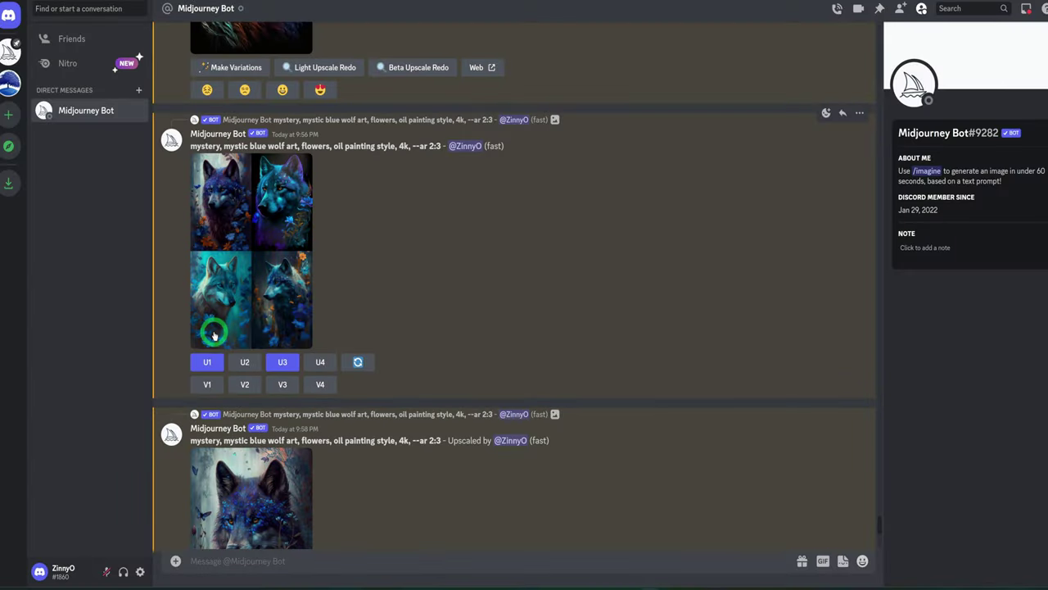
{"action": "scroll", "coordinate": [221, 344], "scroll_direction": "down", "scroll_amount": 5}
{"action": "left_click", "coordinate": [235, 354]}
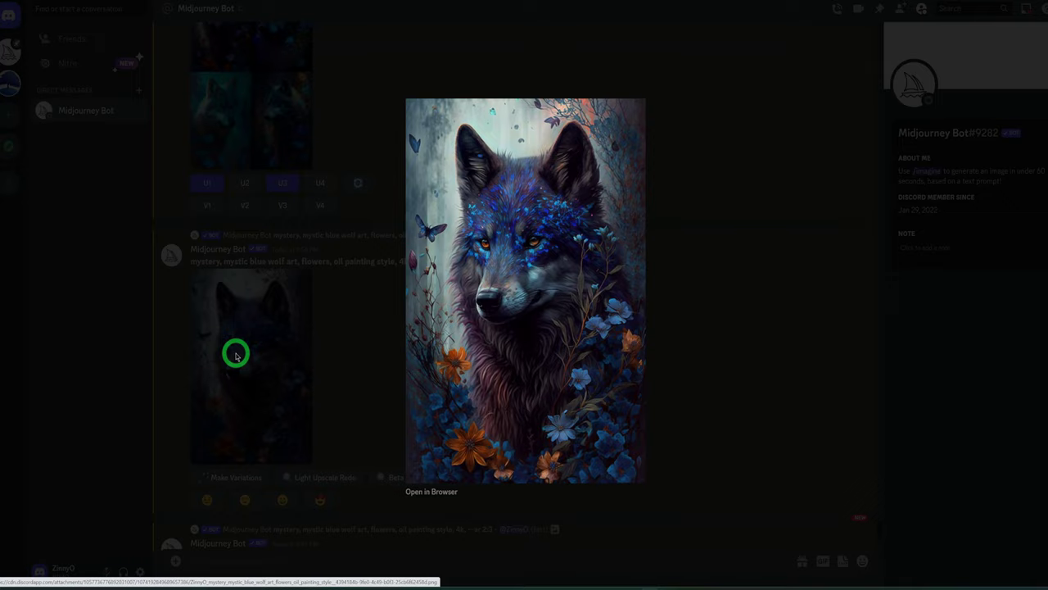
{"action": "left_click", "coordinate": [235, 355]}
{"action": "scroll", "coordinate": [389, 355], "scroll_direction": "down", "scroll_amount": 3}
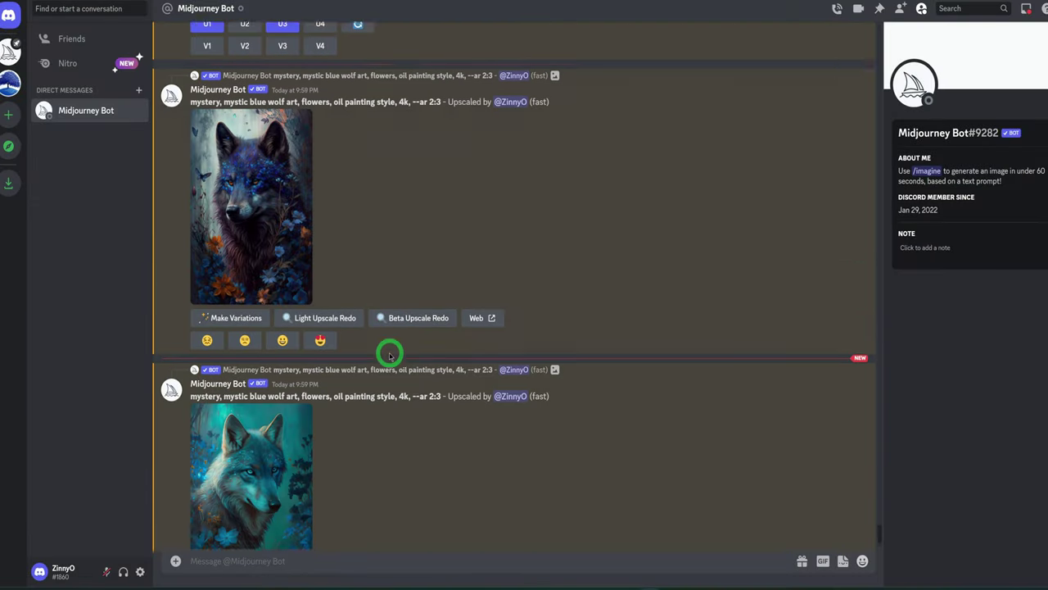
{"action": "scroll", "coordinate": [389, 355], "scroll_direction": "down", "scroll_amount": 3}
{"action": "left_click", "coordinate": [273, 396]}
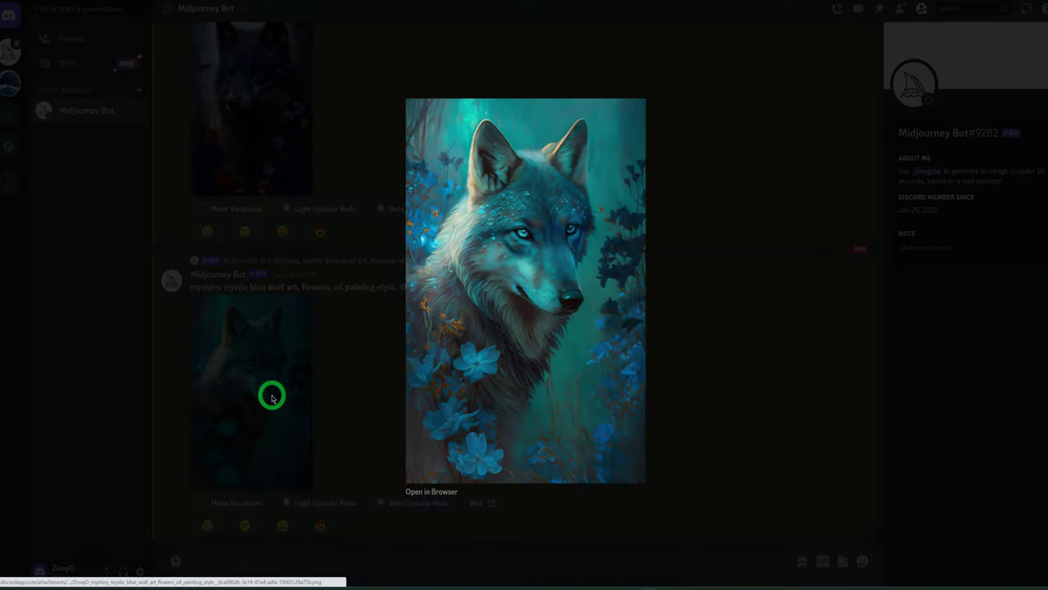
{"action": "left_click", "coordinate": [273, 398]}
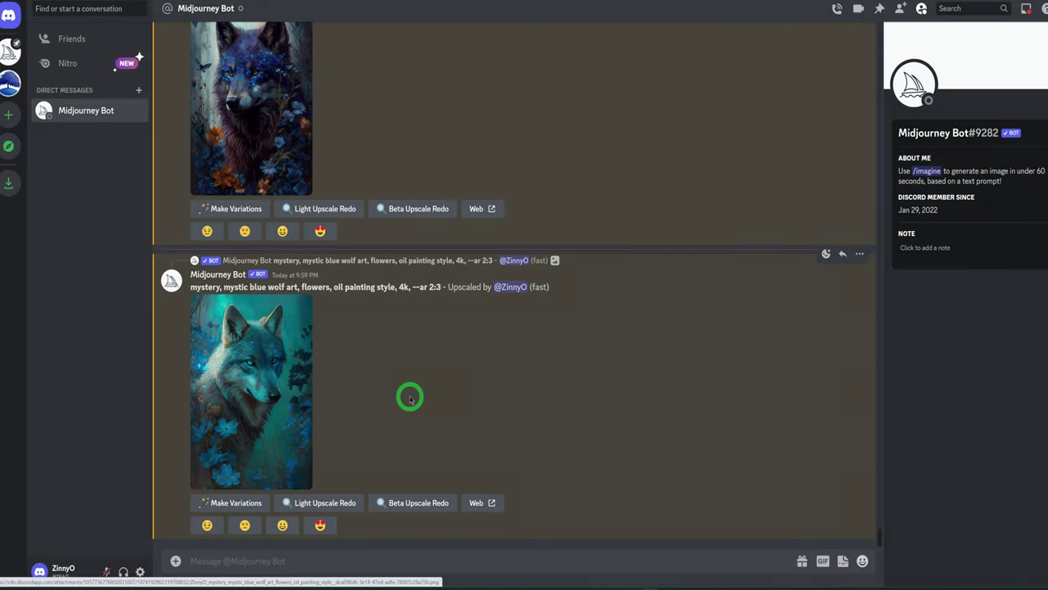
Go back to the upscaled mystery wolf with red and blue fur and view it enlarged.
{"action": "scroll", "coordinate": [440, 407], "scroll_direction": "up", "scroll_amount": 2}
{"action": "scroll", "coordinate": [443, 410], "scroll_direction": "up", "scroll_amount": 8}
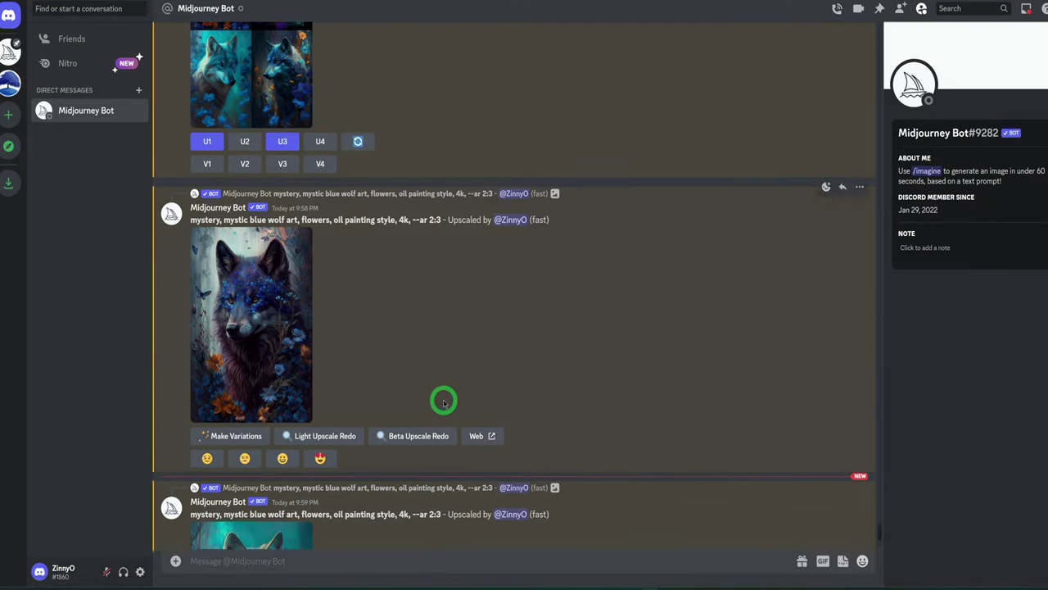
{"action": "scroll", "coordinate": [442, 397], "scroll_direction": "up", "scroll_amount": 2}
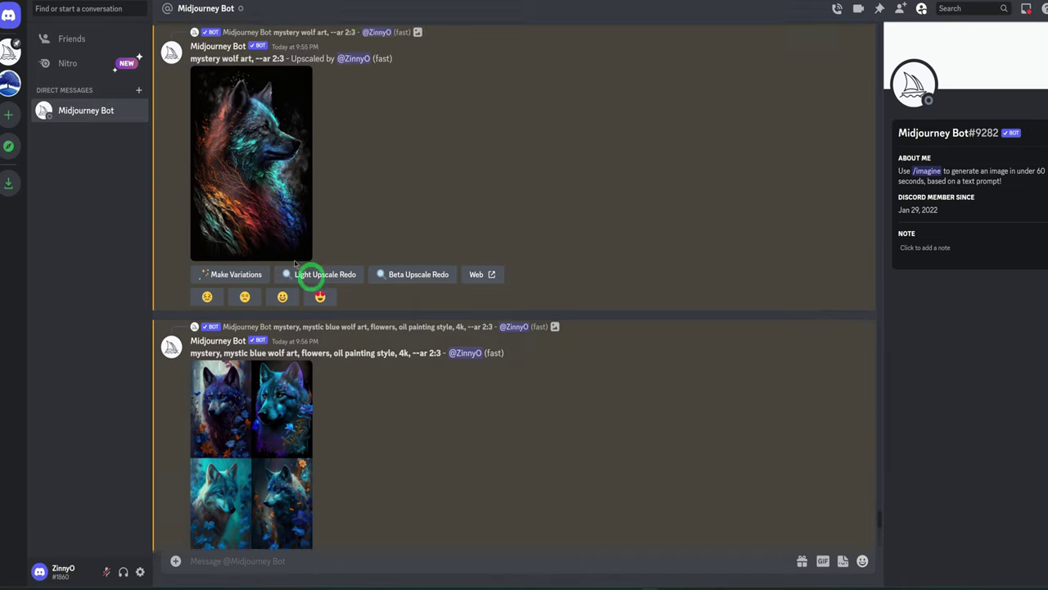
{"action": "left_click", "coordinate": [229, 194]}
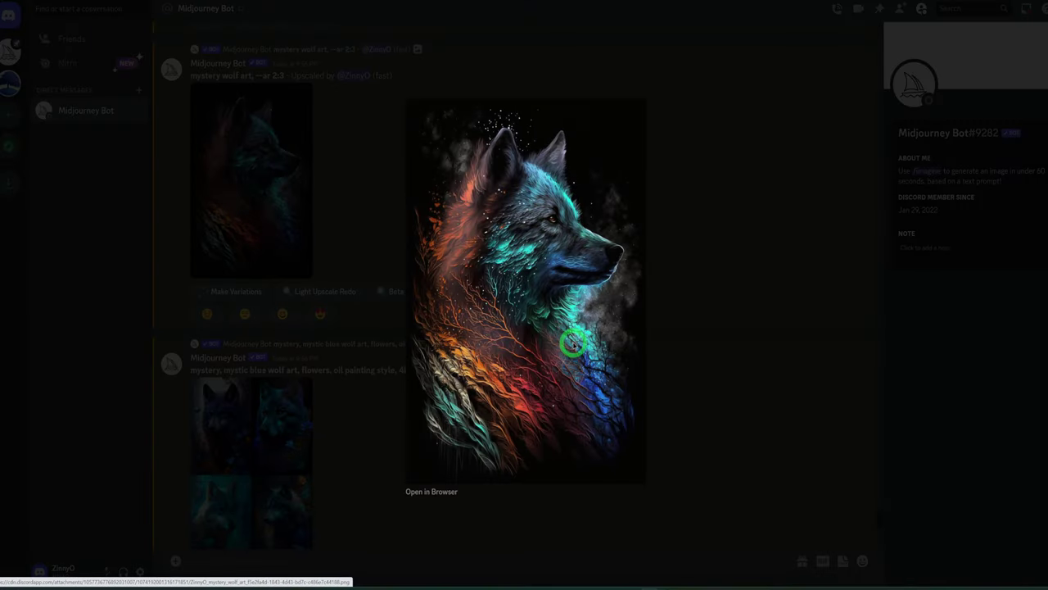
View two earlier upscaled images enlarged: the "wolf art" wolf with leafy fur and the left-facing teal-and-orange mystery wolf.
{"action": "left_click", "coordinate": [692, 420]}
{"action": "scroll", "coordinate": [692, 419], "scroll_direction": "up", "scroll_amount": 6}
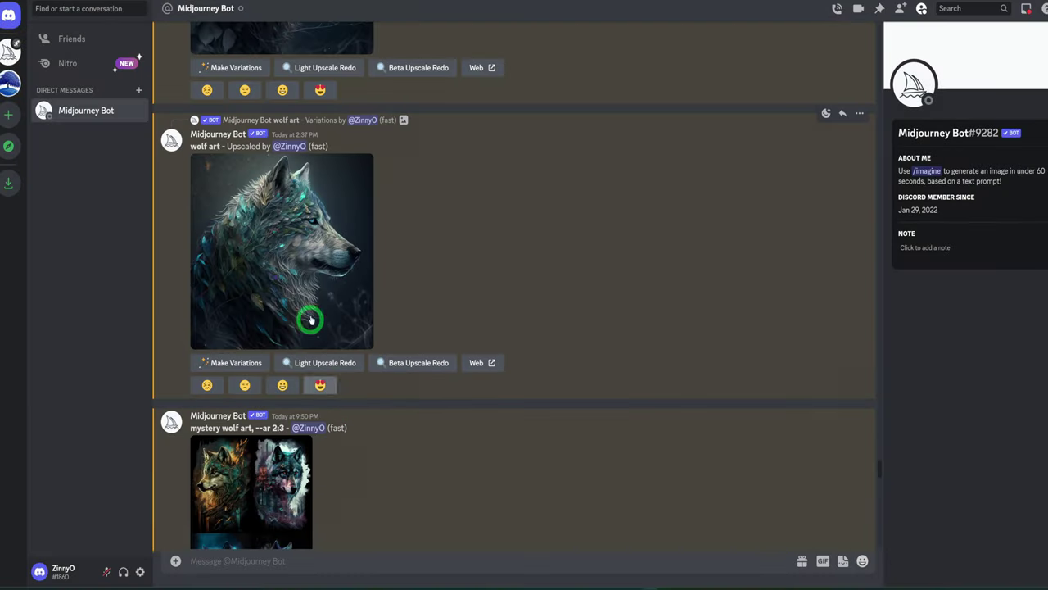
{"action": "left_click", "coordinate": [324, 271]}
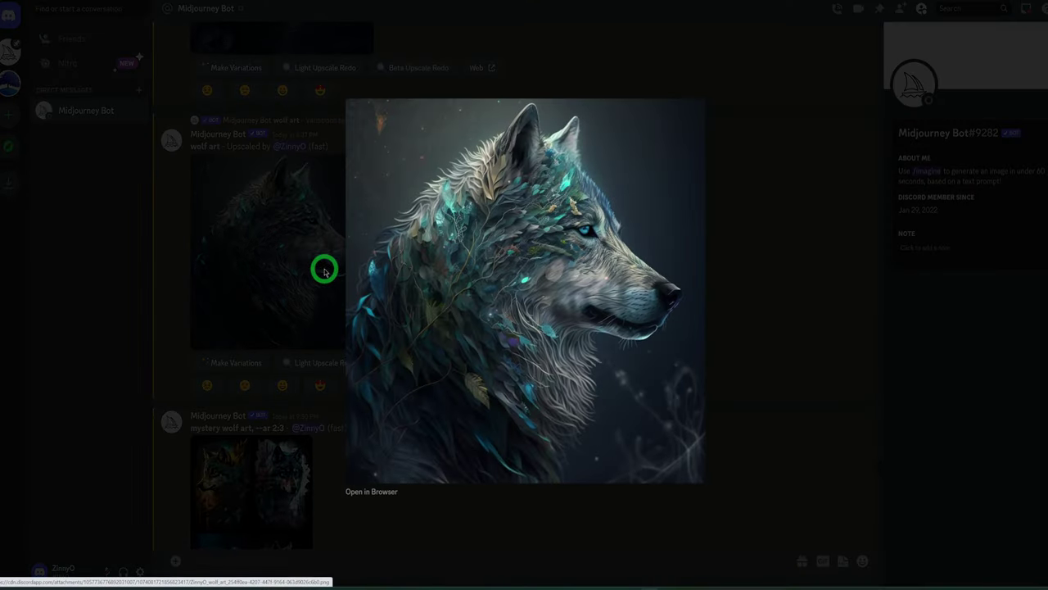
{"action": "left_click", "coordinate": [324, 270]}
{"action": "scroll", "coordinate": [459, 379], "scroll_direction": "up", "scroll_amount": 5}
{"action": "scroll", "coordinate": [459, 383], "scroll_direction": "up", "scroll_amount": 10}
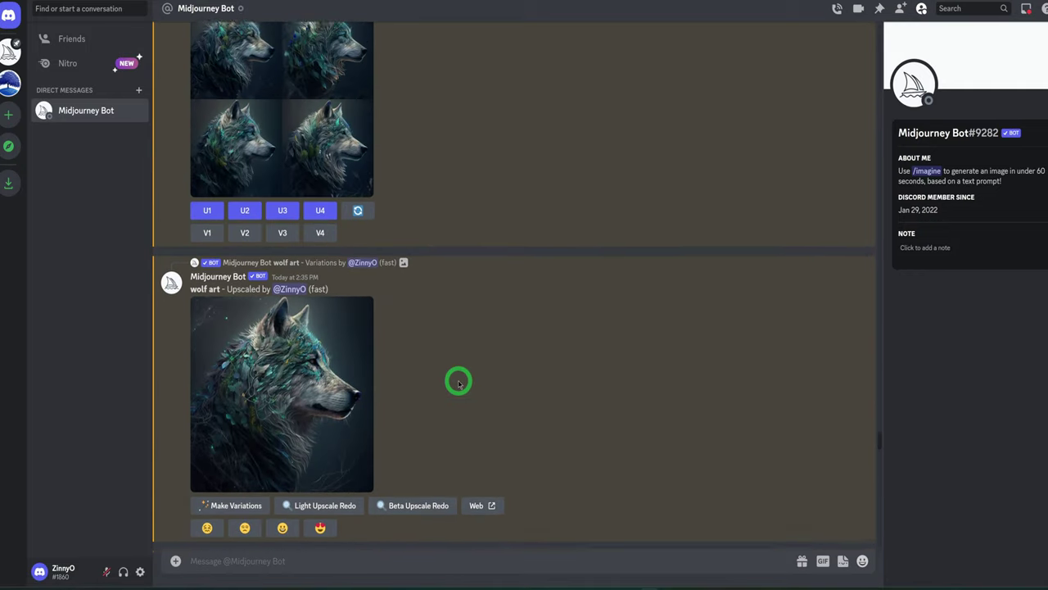
{"action": "scroll", "coordinate": [459, 382], "scroll_direction": "up", "scroll_amount": 2}
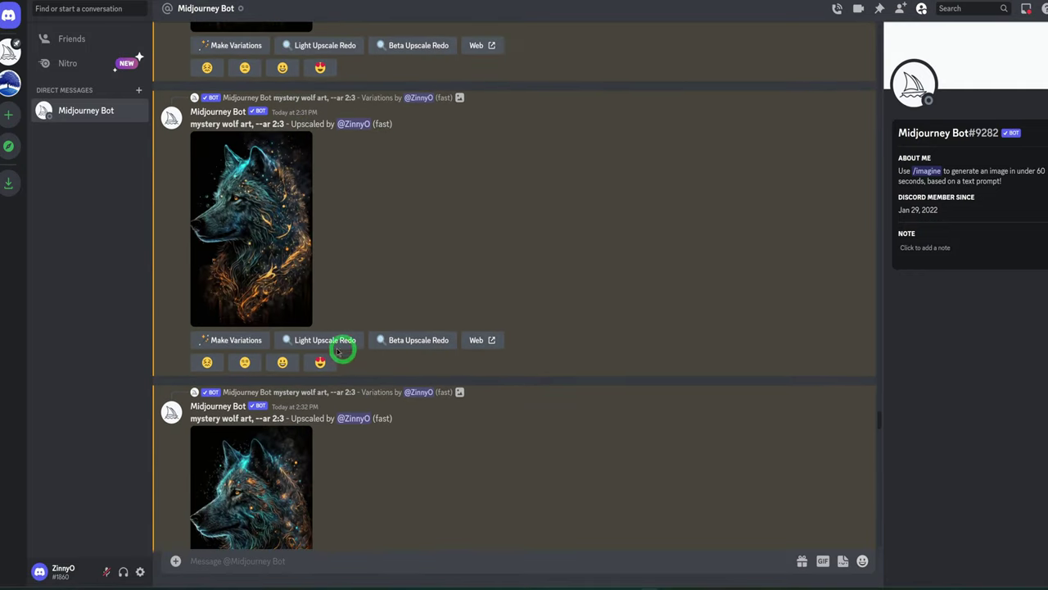
{"action": "left_click", "coordinate": [265, 282]}
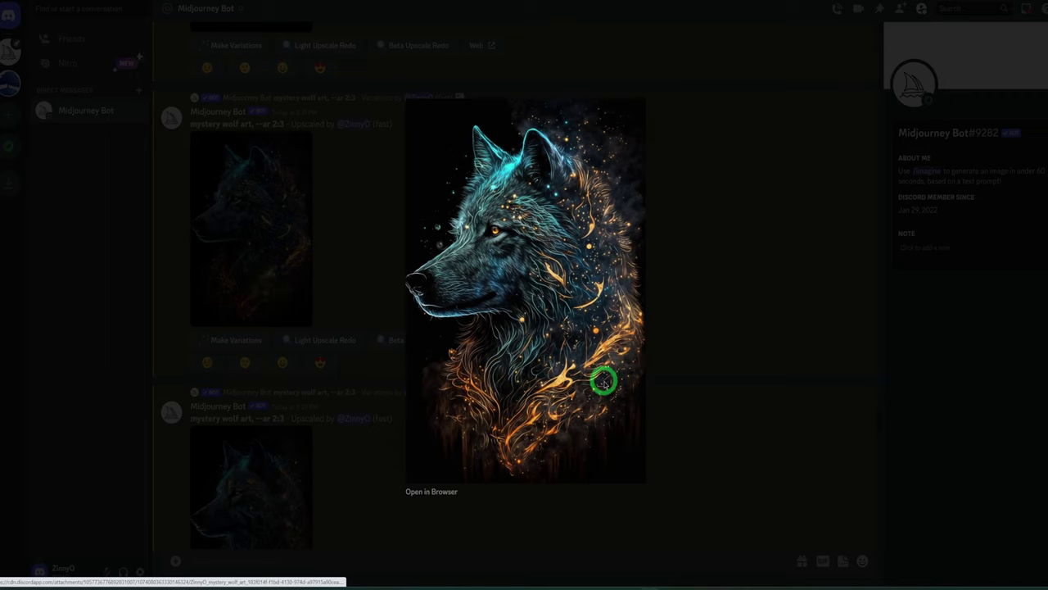
{"action": "left_click", "coordinate": [660, 385]}
{"action": "scroll", "coordinate": [513, 382], "scroll_direction": "down", "scroll_amount": 2}
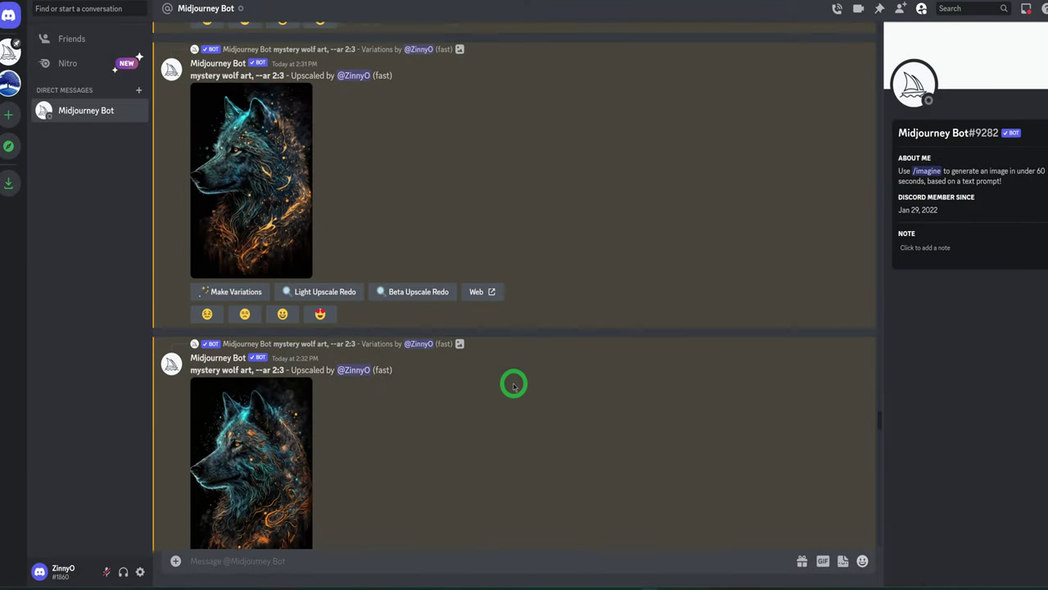
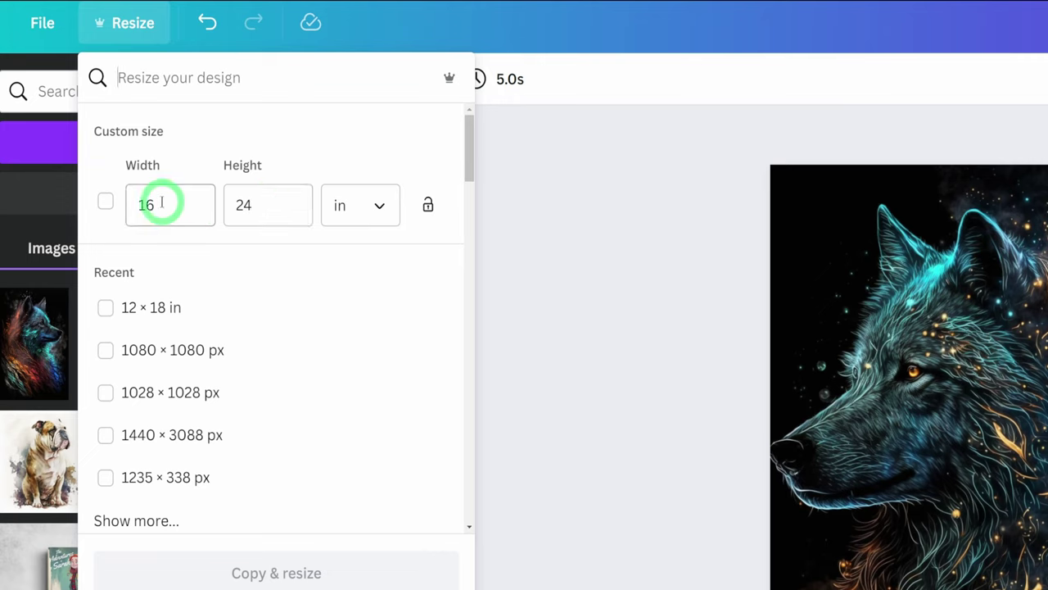
In Canva, copy and resize the wolf design to a custom size of 12 × 18 in.
{"action": "left_click_drag", "start_coordinate": [168, 207], "coordinate": [133, 208]}
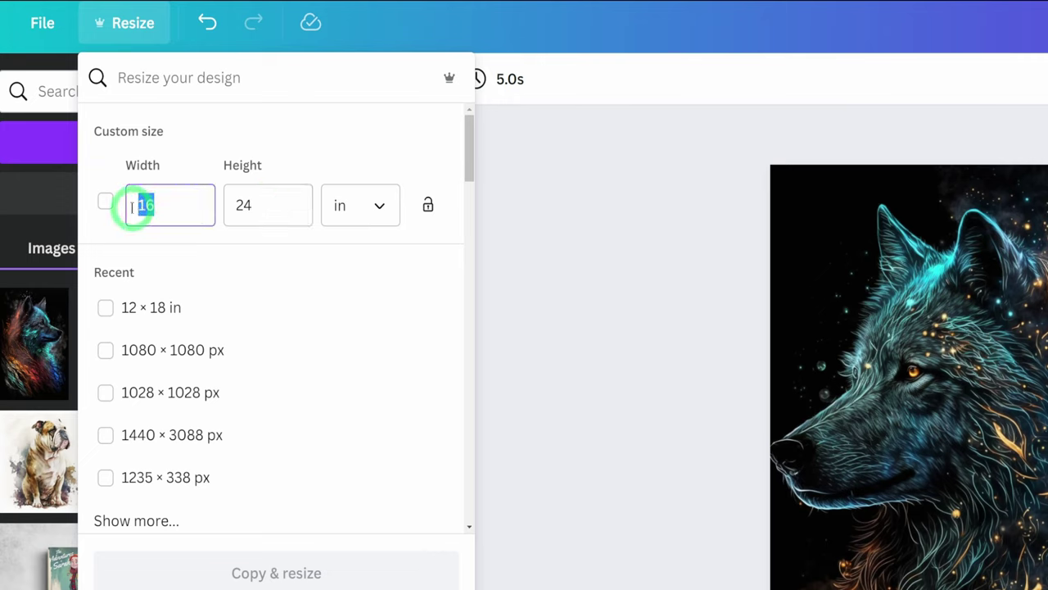
{"action": "type", "text": "12"}
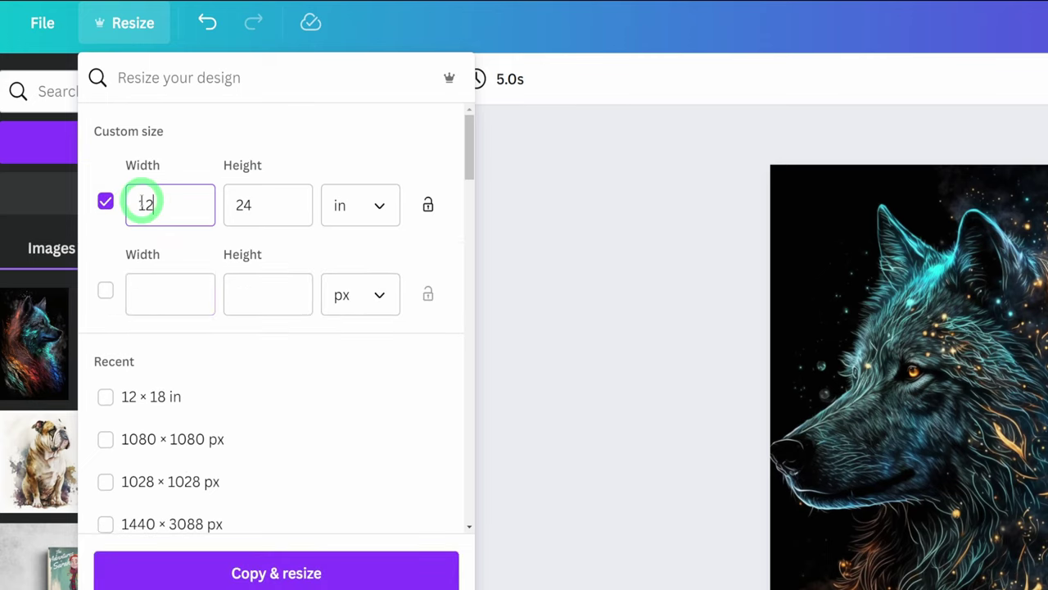
{"action": "left_click_drag", "start_coordinate": [262, 205], "coordinate": [221, 211]}
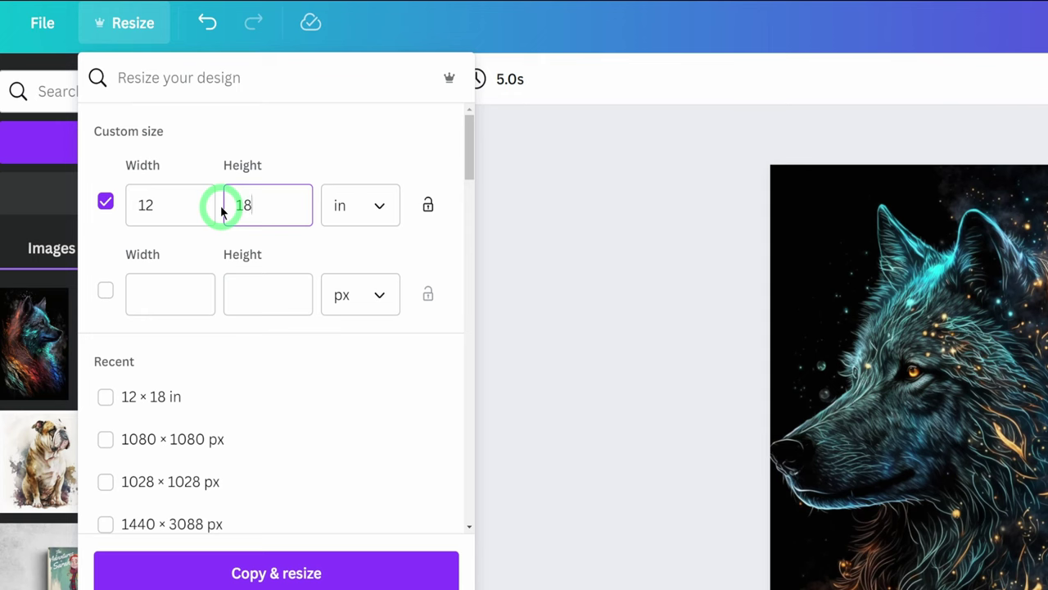
{"action": "left_click", "coordinate": [256, 575]}
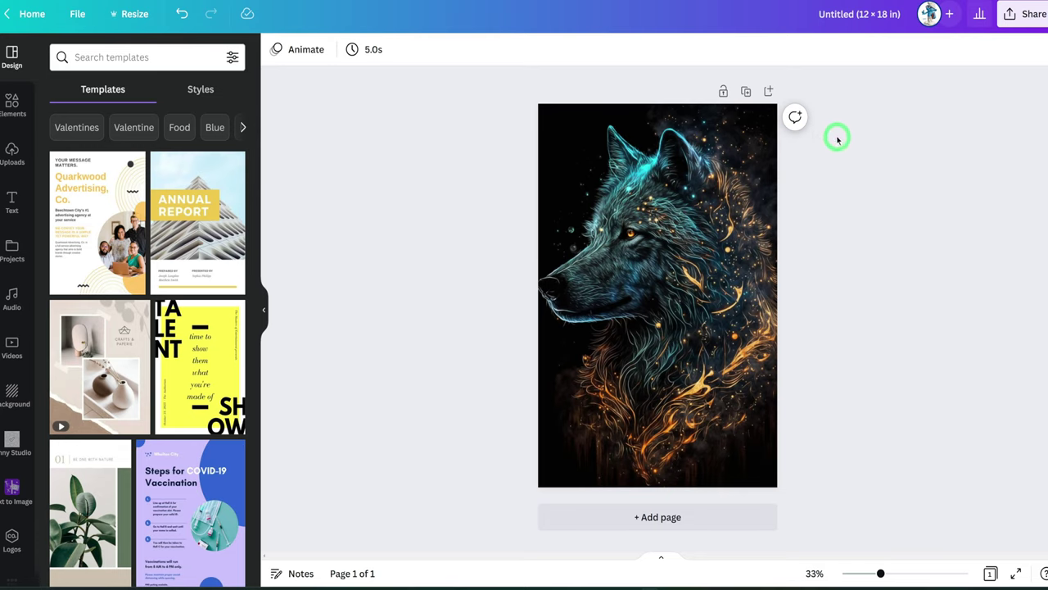
Download the resized wolf design as a PNG at size multiplier 1.375, giving 1,833 × 2,750 px.
{"action": "left_click", "coordinate": [1025, 20]}
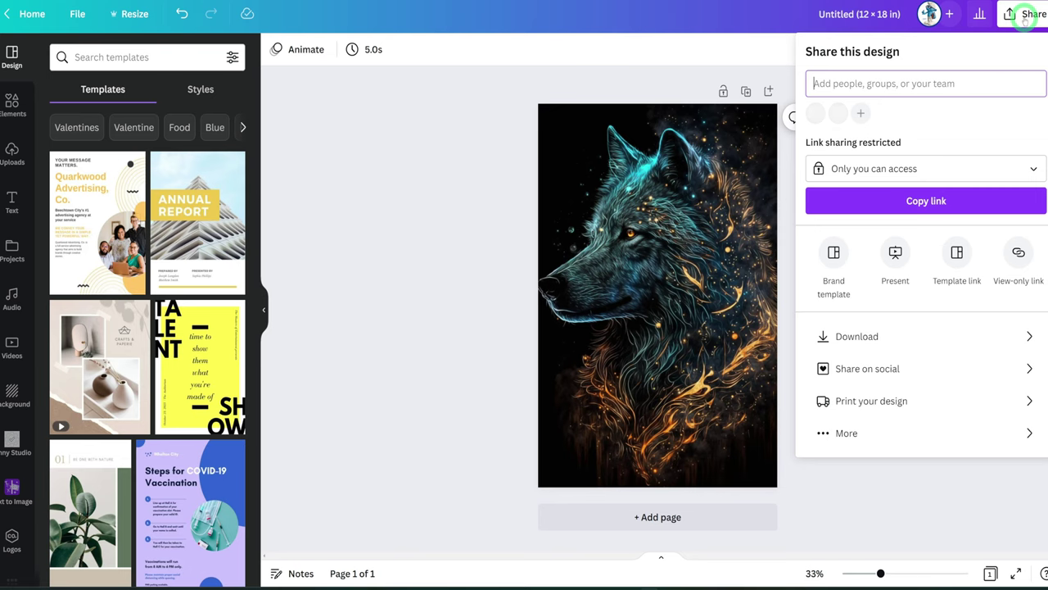
{"action": "left_click", "coordinate": [899, 335]}
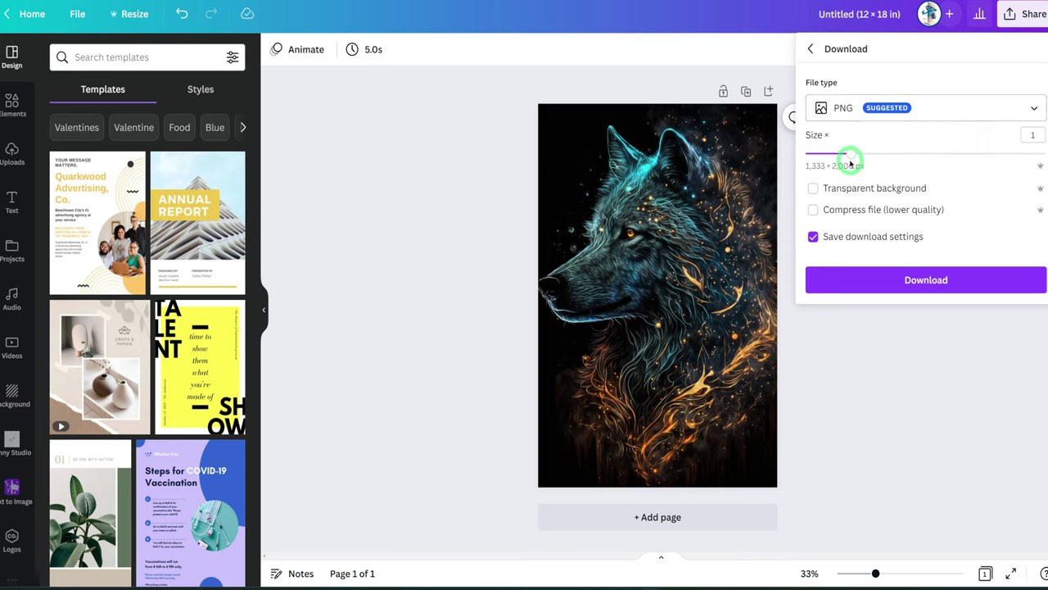
{"action": "left_click_drag", "start_coordinate": [851, 152], "coordinate": [885, 153]}
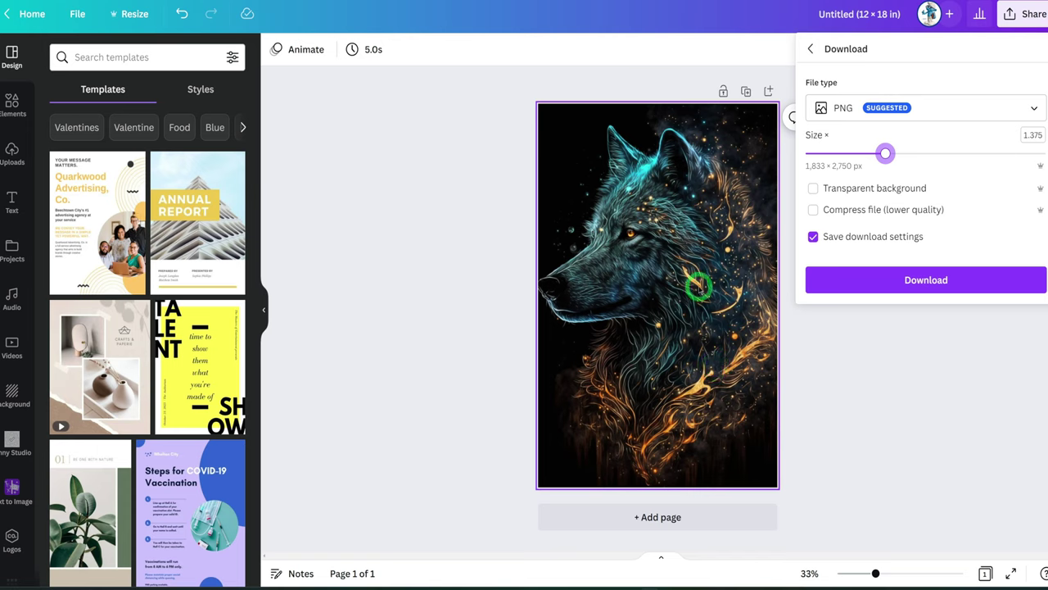
{"action": "left_click", "coordinate": [924, 283]}
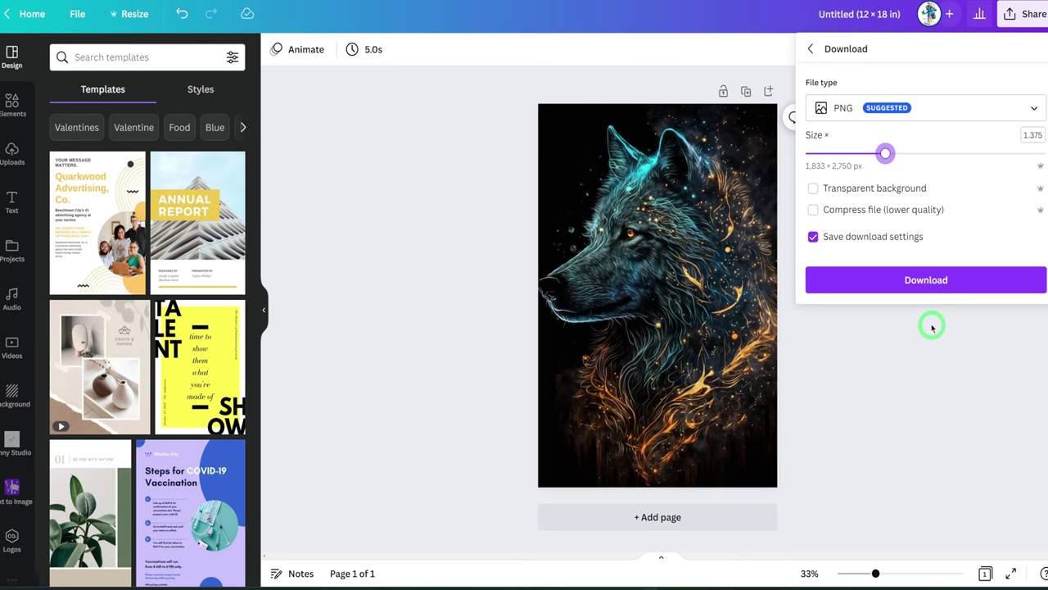
{"action": "left_click", "coordinate": [926, 391]}
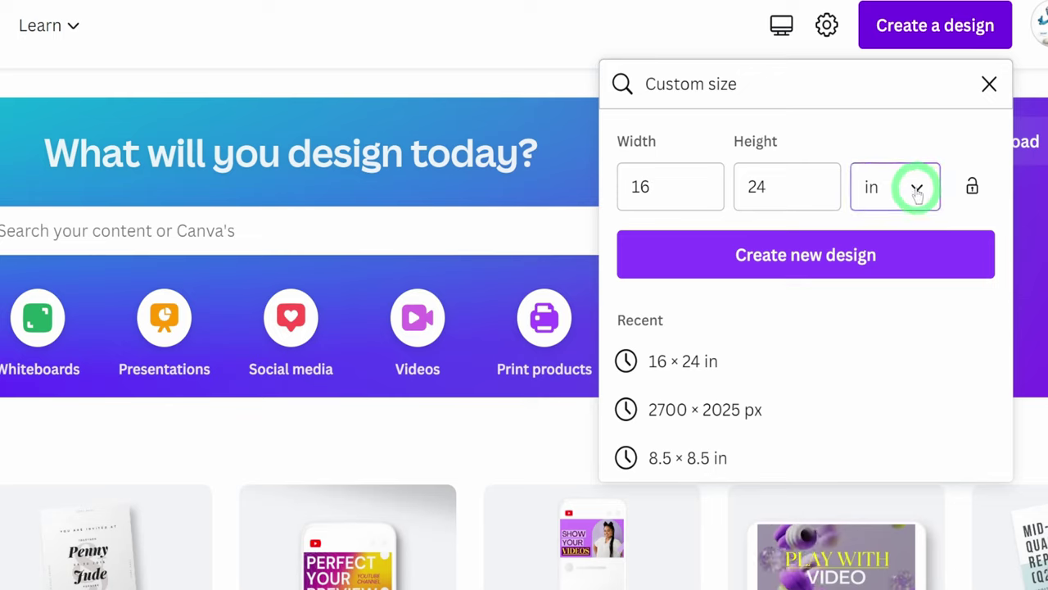
Create a new custom-size design of 2700 × 2025 px.
{"action": "left_click", "coordinate": [918, 189]}
{"action": "left_click", "coordinate": [877, 254]}
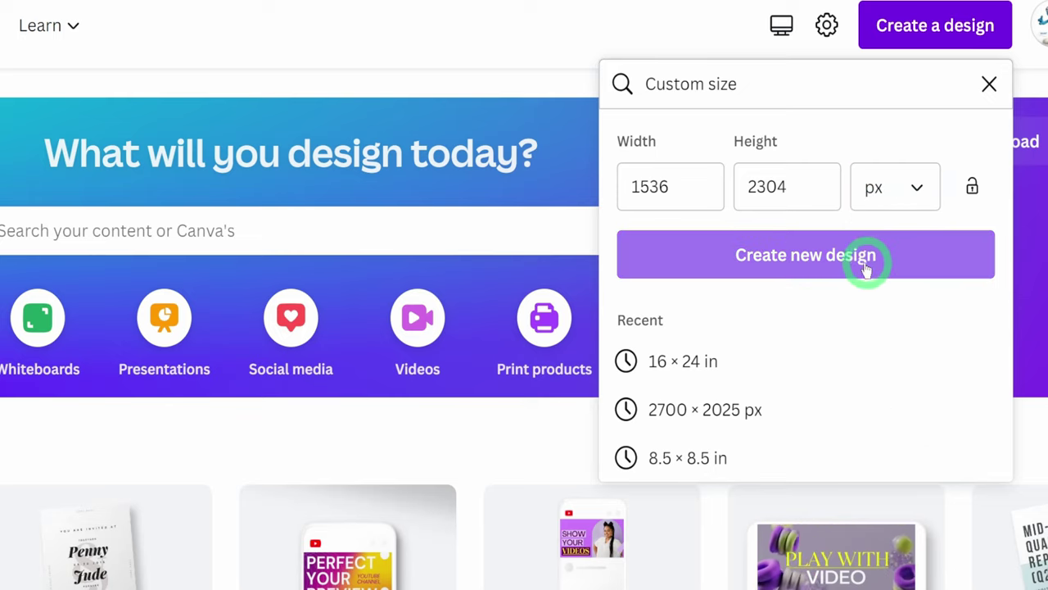
{"action": "left_click", "coordinate": [696, 188]}
{"action": "left_click_drag", "start_coordinate": [690, 189], "coordinate": [606, 187]}
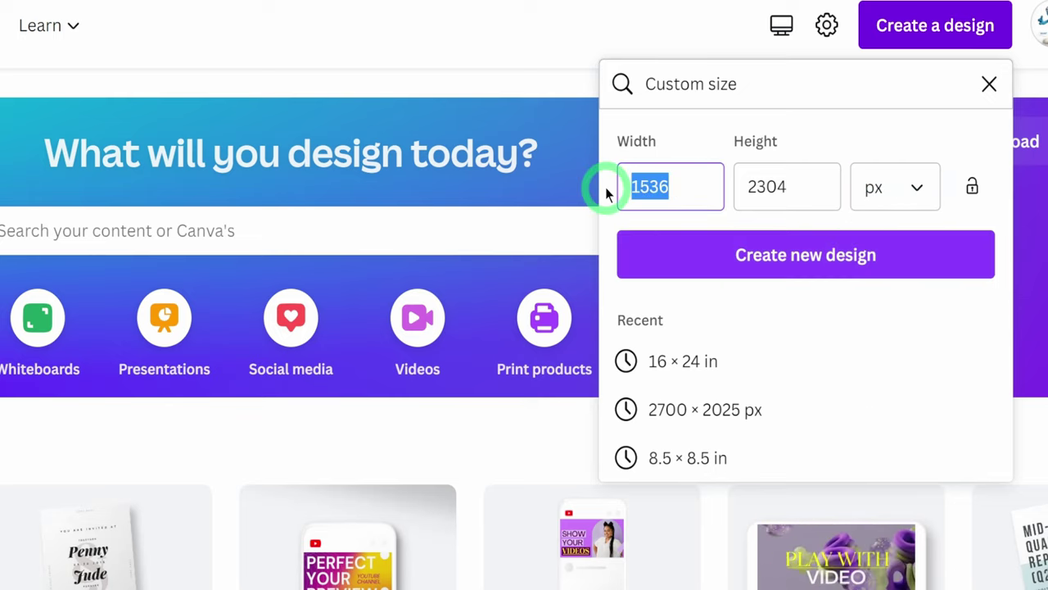
{"action": "type", "text": "2700"}
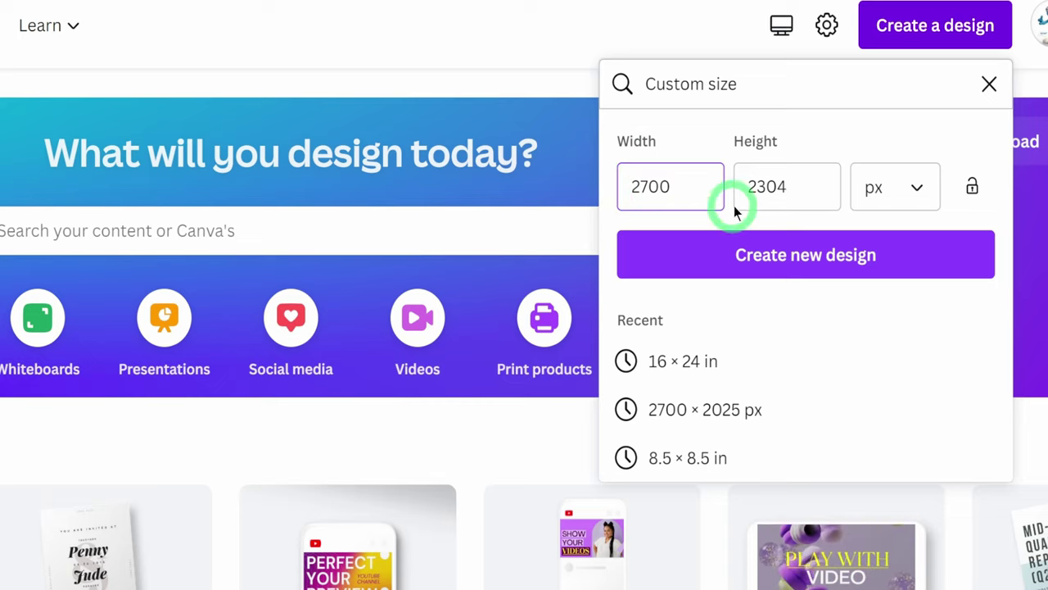
{"action": "left_click_drag", "start_coordinate": [801, 187], "coordinate": [714, 191]}
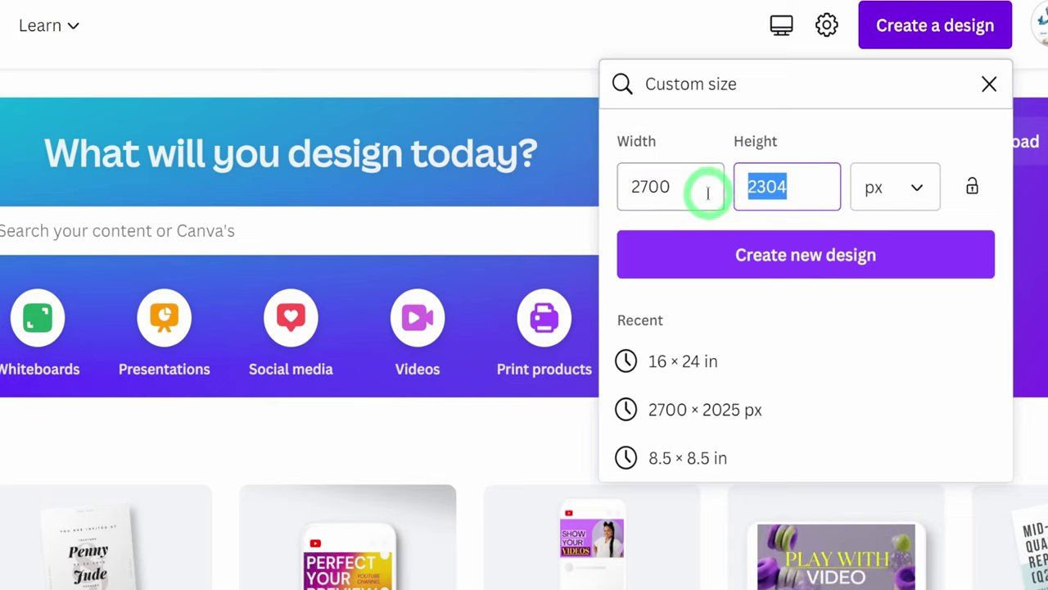
{"action": "type", "text": "2025"}
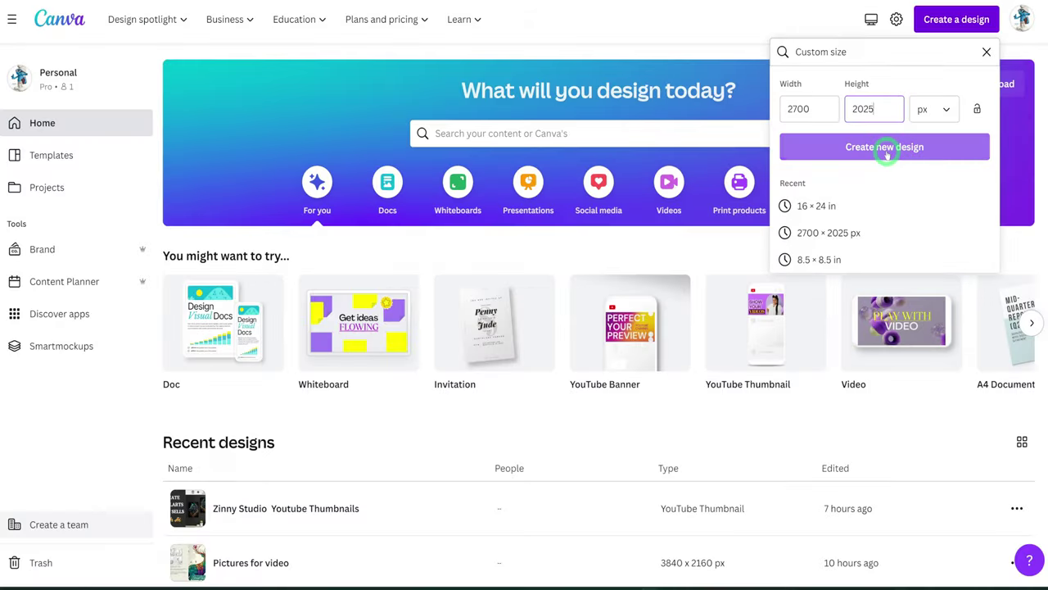
{"action": "left_click", "coordinate": [887, 153]}
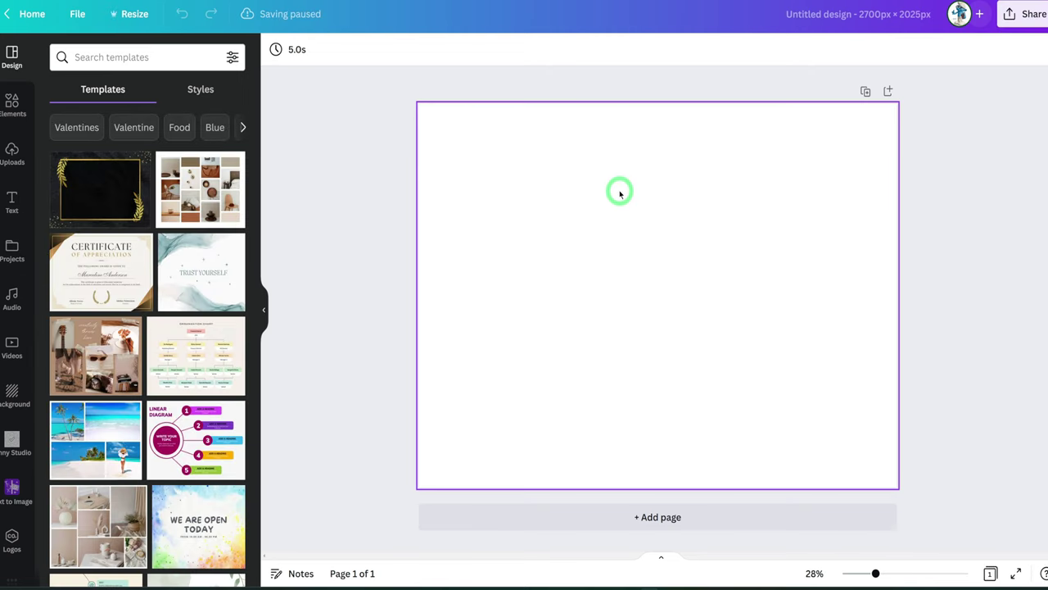
Search the elements for "living room picture mockup" photos and add the dark wall photo with two blank black canvases and a gold lamp.
{"action": "left_click", "coordinate": [10, 104]}
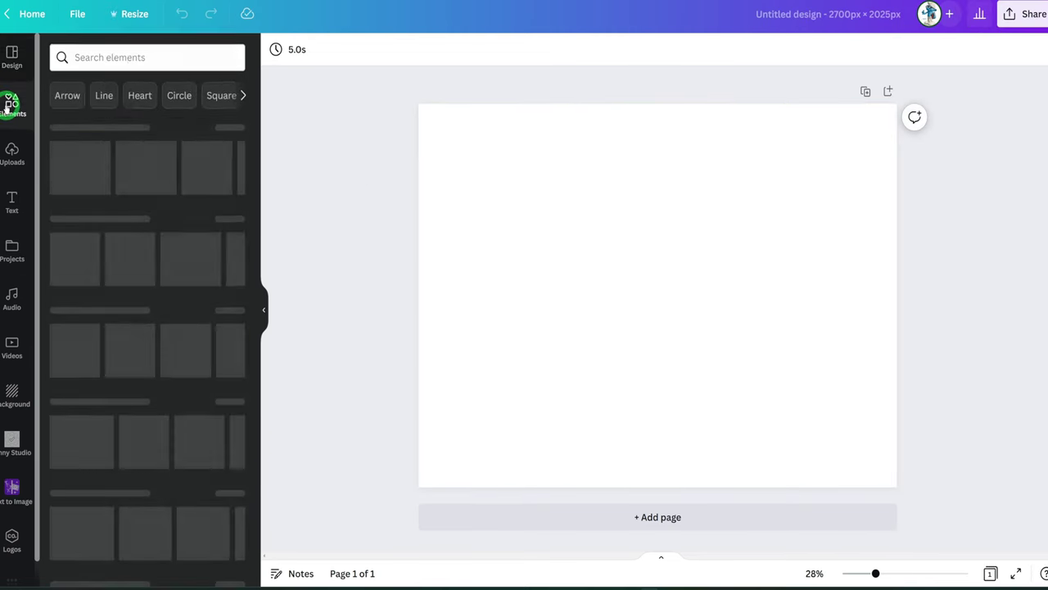
{"action": "left_click", "coordinate": [102, 57]}
{"action": "left_click", "coordinate": [110, 113]}
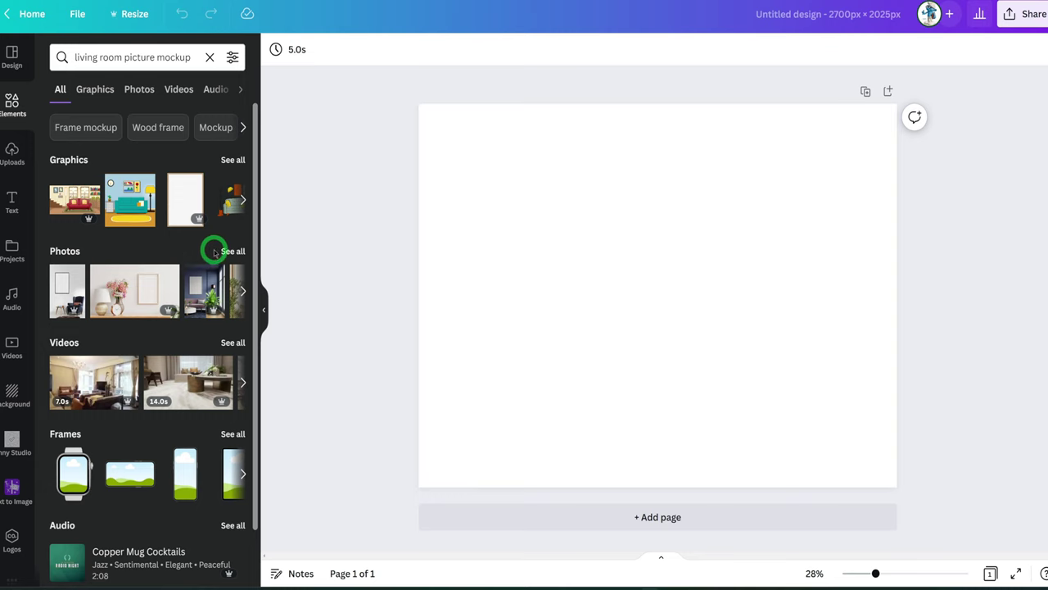
{"action": "left_click", "coordinate": [226, 251]}
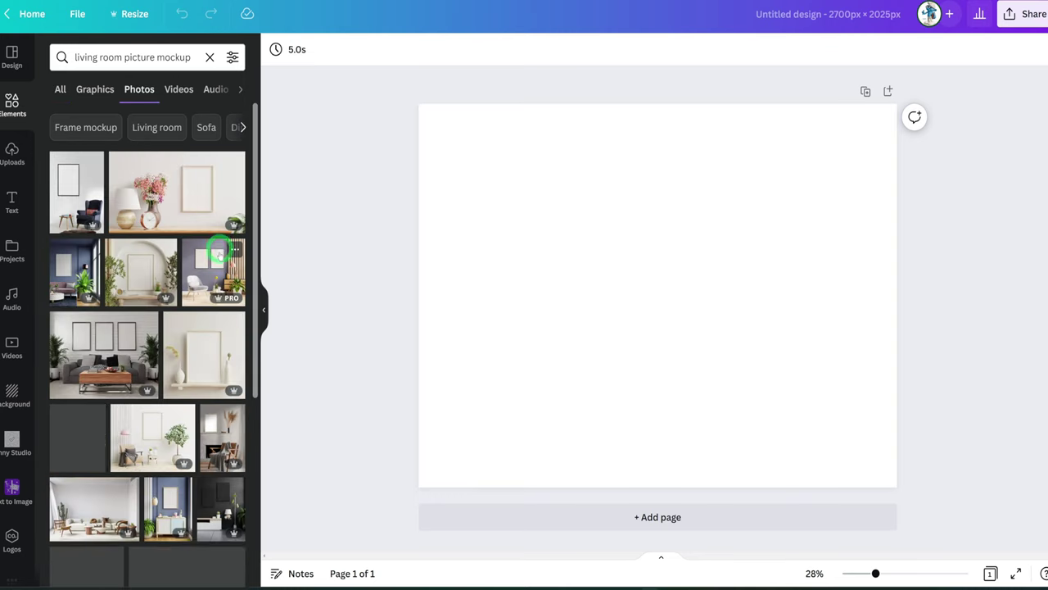
{"action": "scroll", "coordinate": [190, 317], "scroll_direction": "down", "scroll_amount": 3}
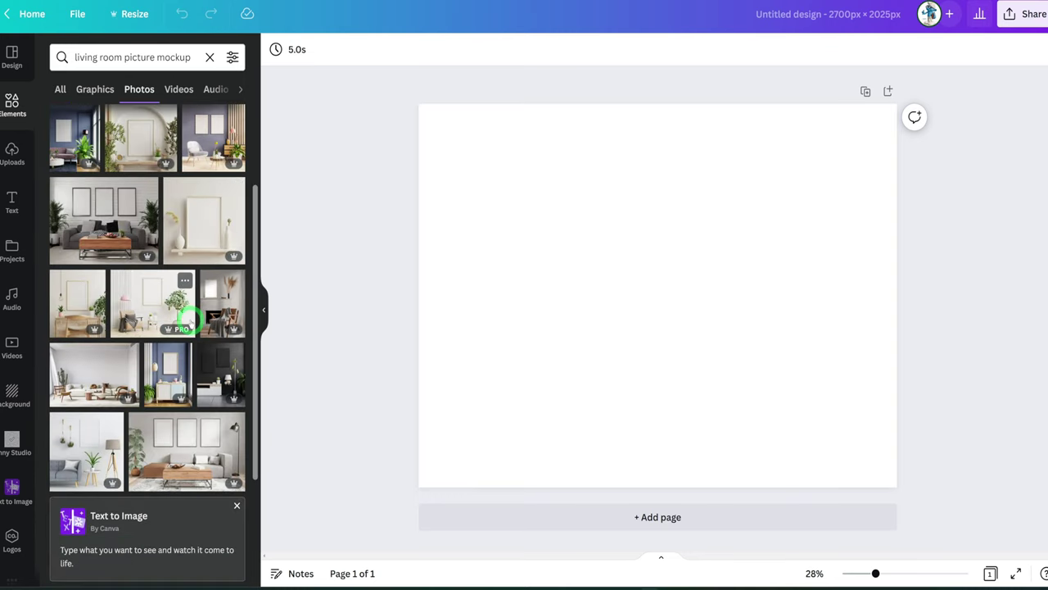
{"action": "left_click", "coordinate": [217, 375]}
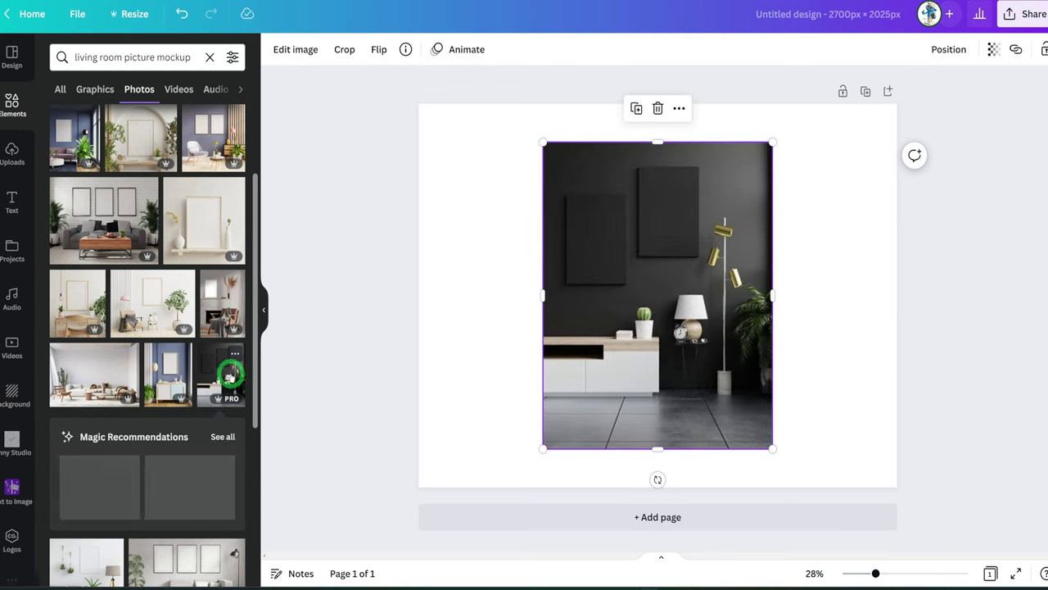
Set the dark living room photo as the page background and shift it down so both blank canvases are fully in frame.
{"action": "right_click", "coordinate": [641, 292]}
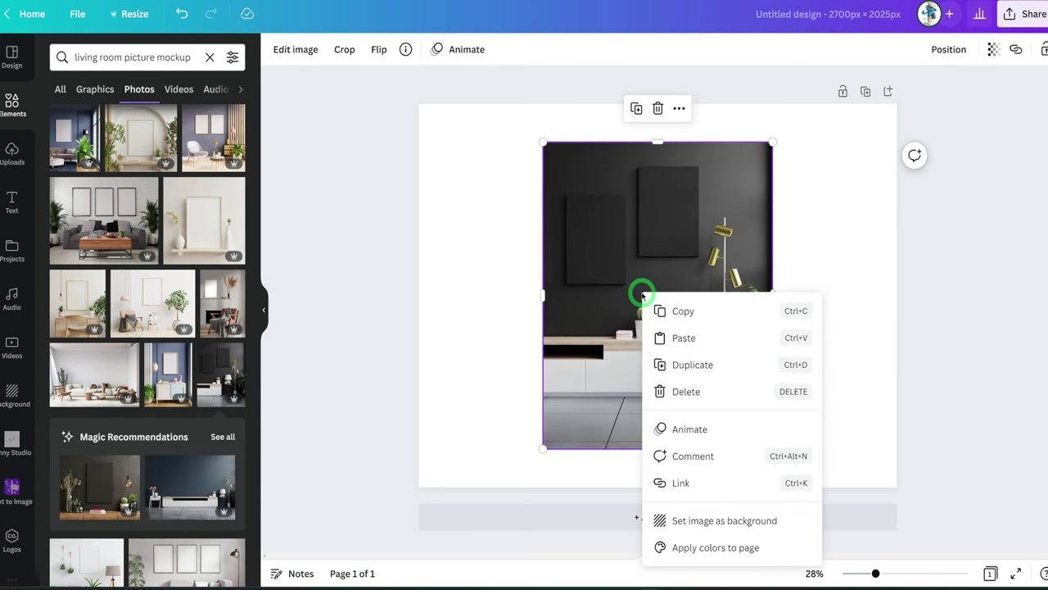
{"action": "left_click", "coordinate": [719, 519]}
{"action": "double_click", "coordinate": [736, 298]}
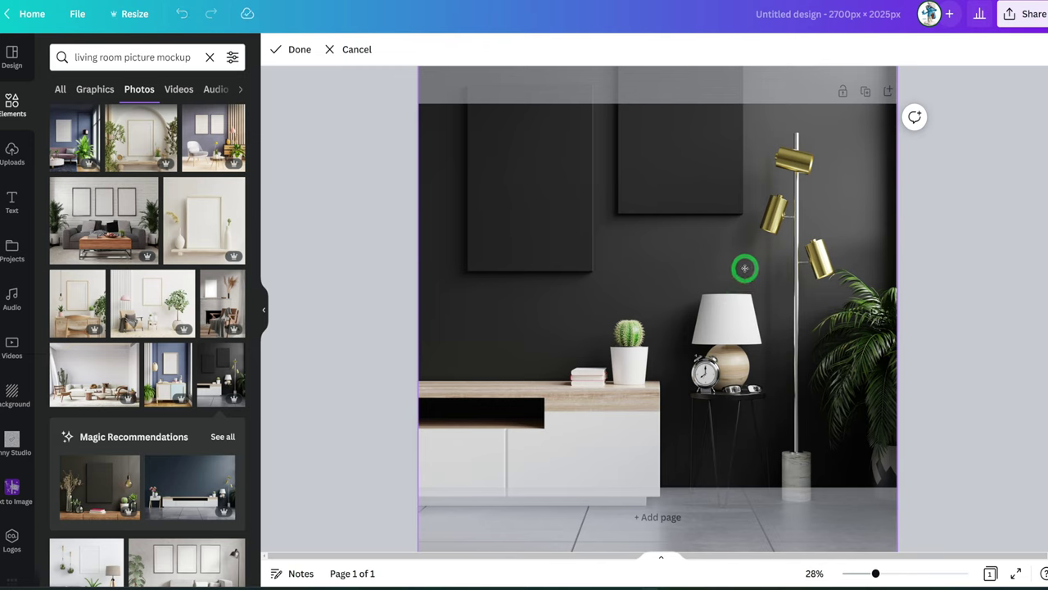
{"action": "left_click_drag", "start_coordinate": [743, 265], "coordinate": [754, 392]}
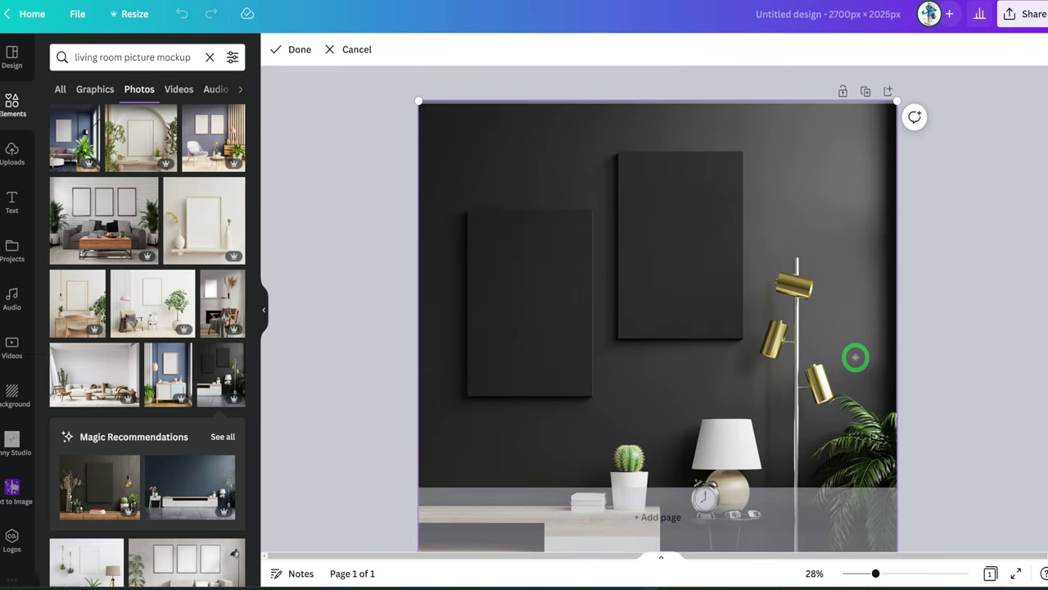
{"action": "left_click", "coordinate": [948, 319]}
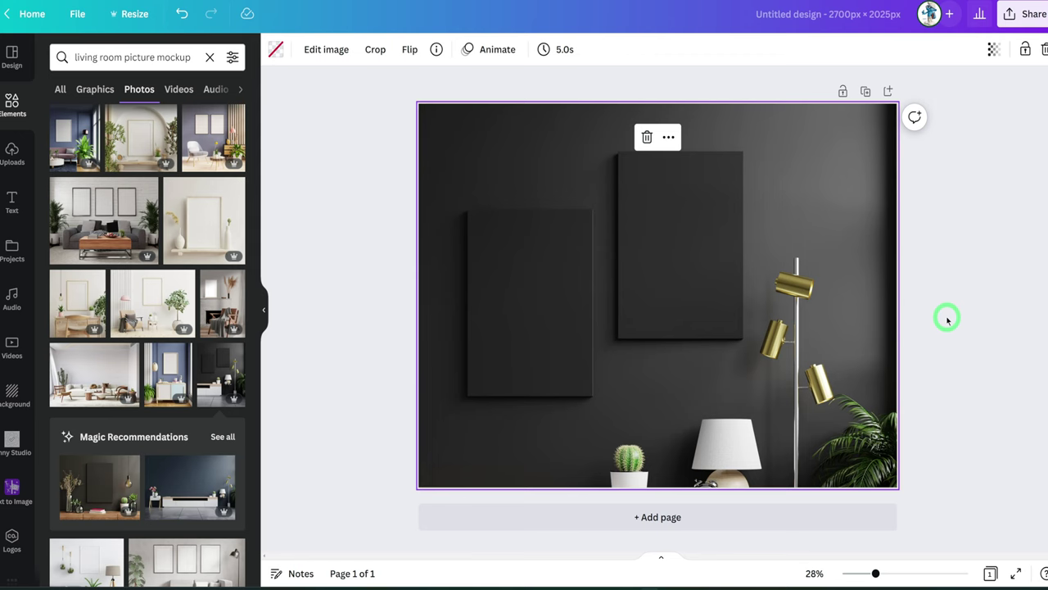
Add the uploaded teal-and-orange wolf image and scale it to cover the lower of the two blank wall canvases.
{"action": "left_click", "coordinate": [11, 152]}
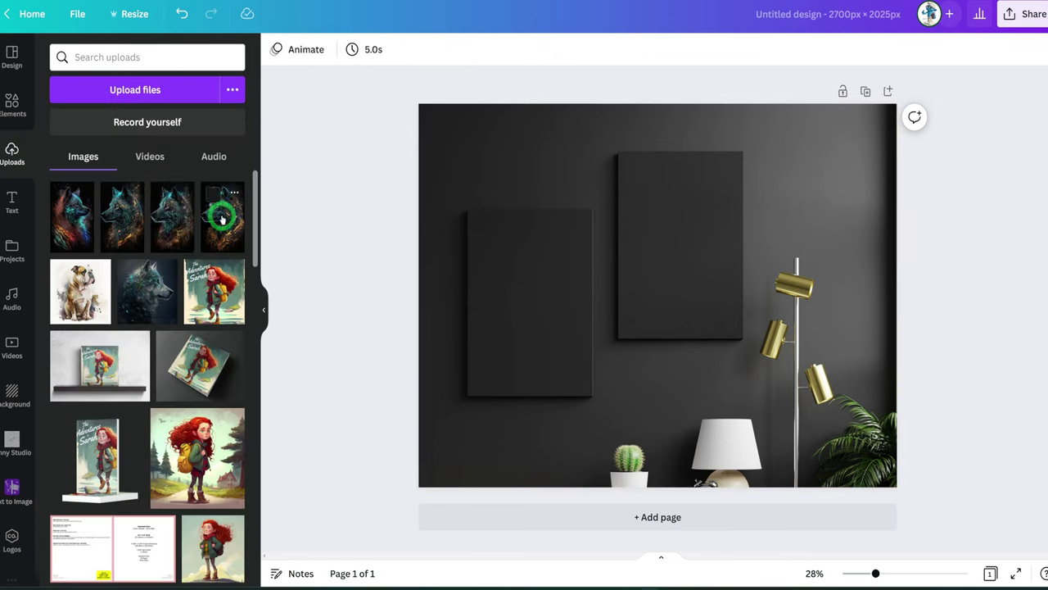
{"action": "left_click", "coordinate": [221, 217]}
{"action": "left_click_drag", "start_coordinate": [644, 280], "coordinate": [540, 327]}
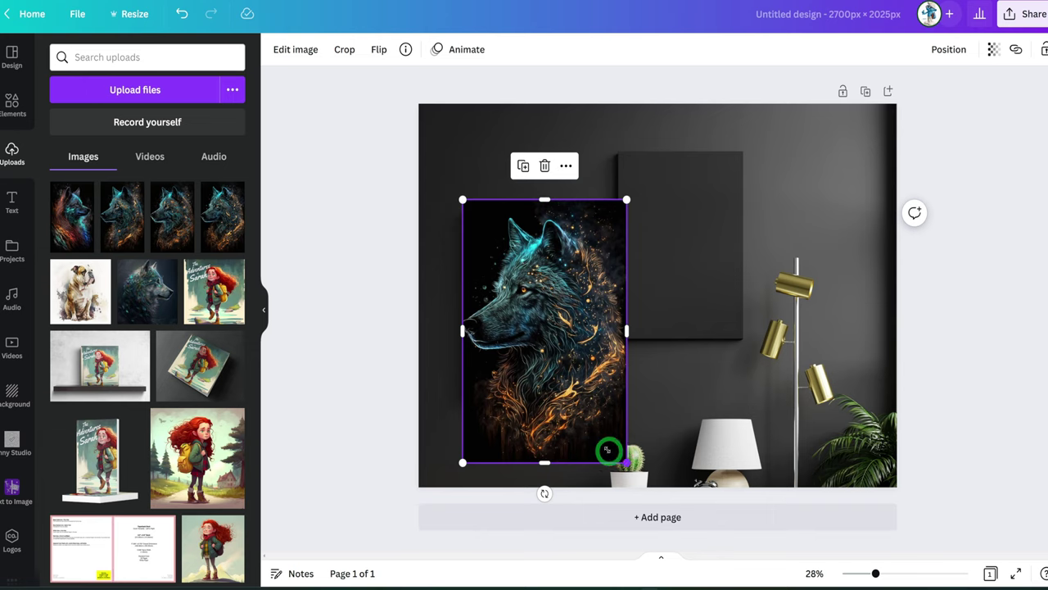
{"action": "left_click_drag", "start_coordinate": [607, 450], "coordinate": [548, 331]}
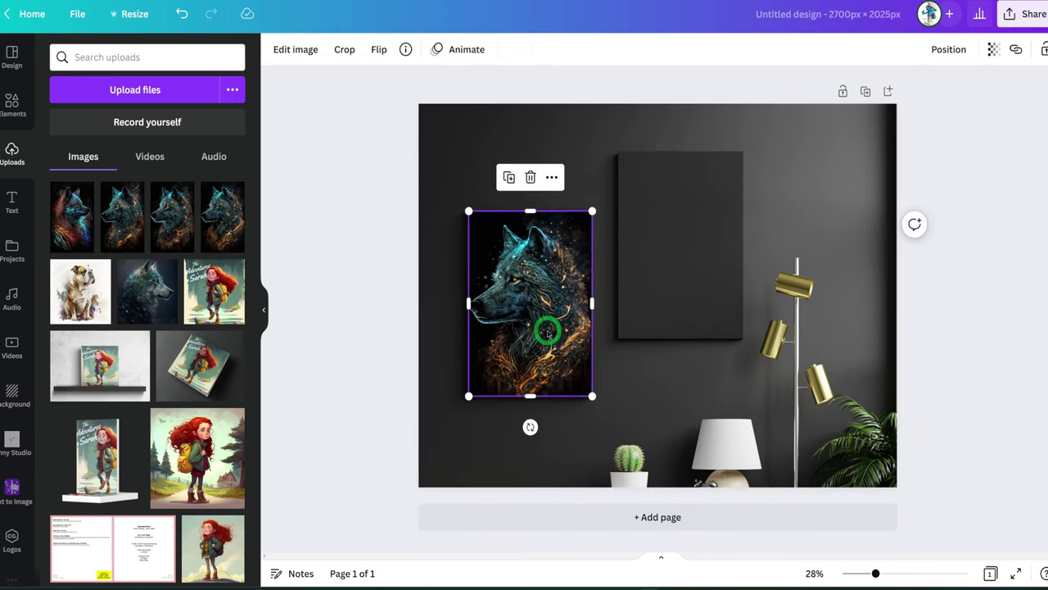
{"action": "left_click", "coordinate": [664, 266]}
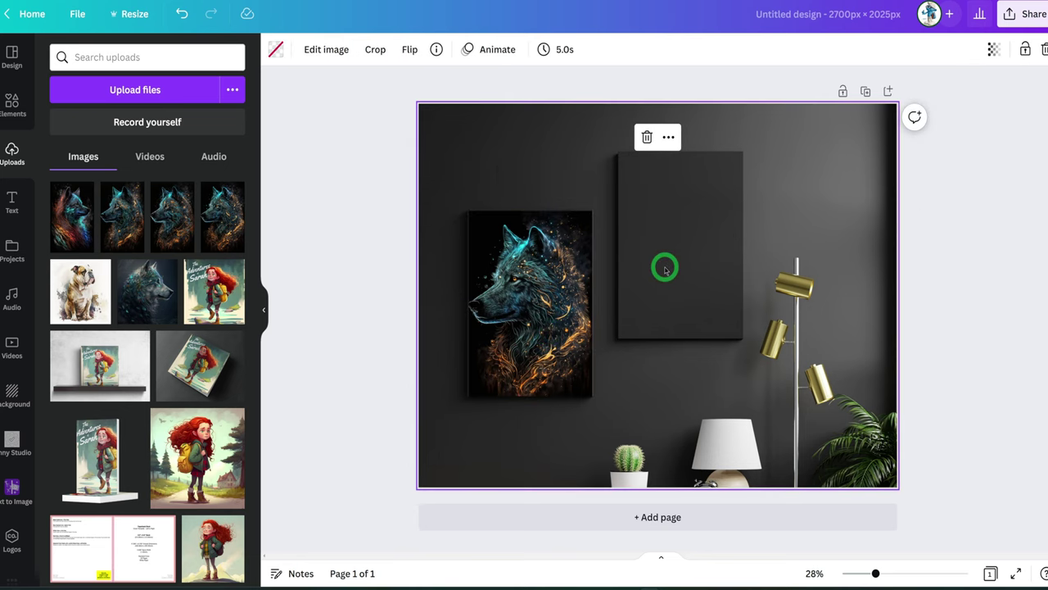
Place a second copy of the teal-and-orange wolf image over the upper blank wall canvas.
{"action": "key", "text": "ctrl+z"}
{"action": "left_click_drag", "start_coordinate": [544, 303], "coordinate": [690, 243]}
{"action": "left_click", "coordinate": [780, 230]}
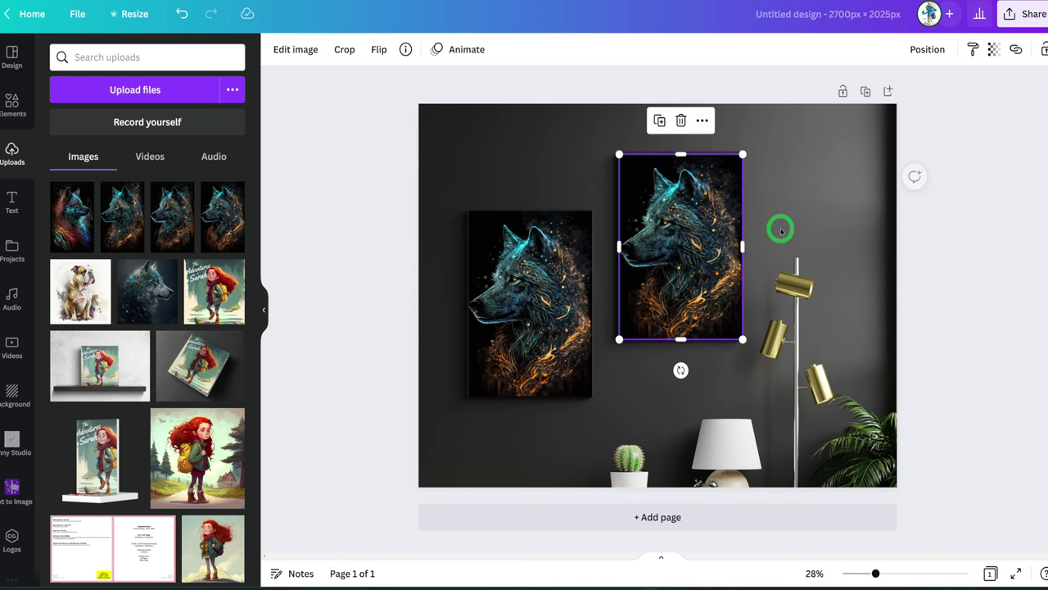
Flip the wolf image on the upper canvas horizontally so it faces the opposite way from the lower one.
{"action": "left_click", "coordinate": [670, 218]}
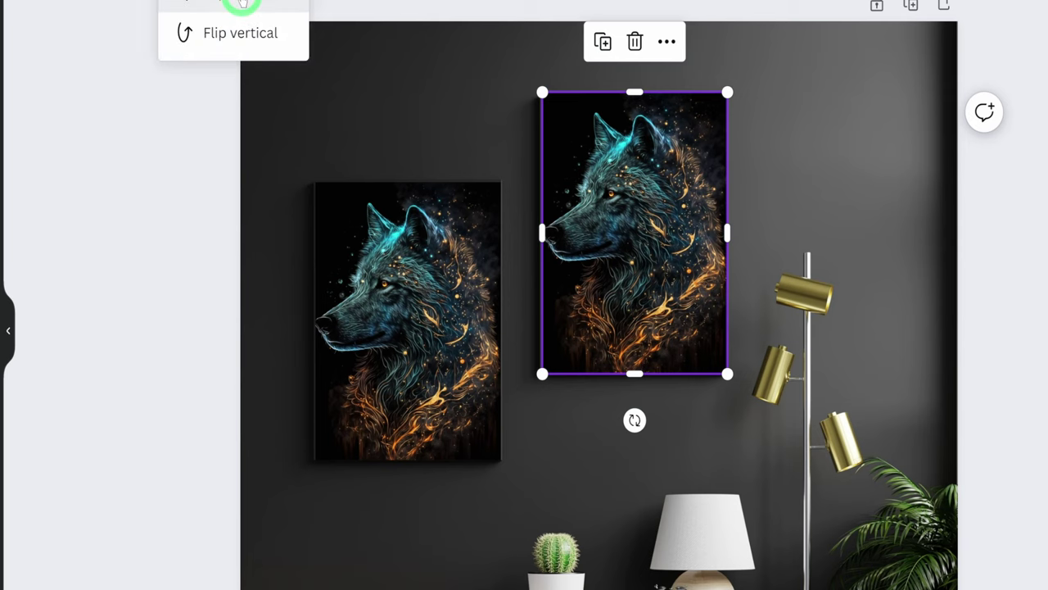
{"action": "left_click", "coordinate": [243, 4]}
{"action": "left_click", "coordinate": [859, 169]}
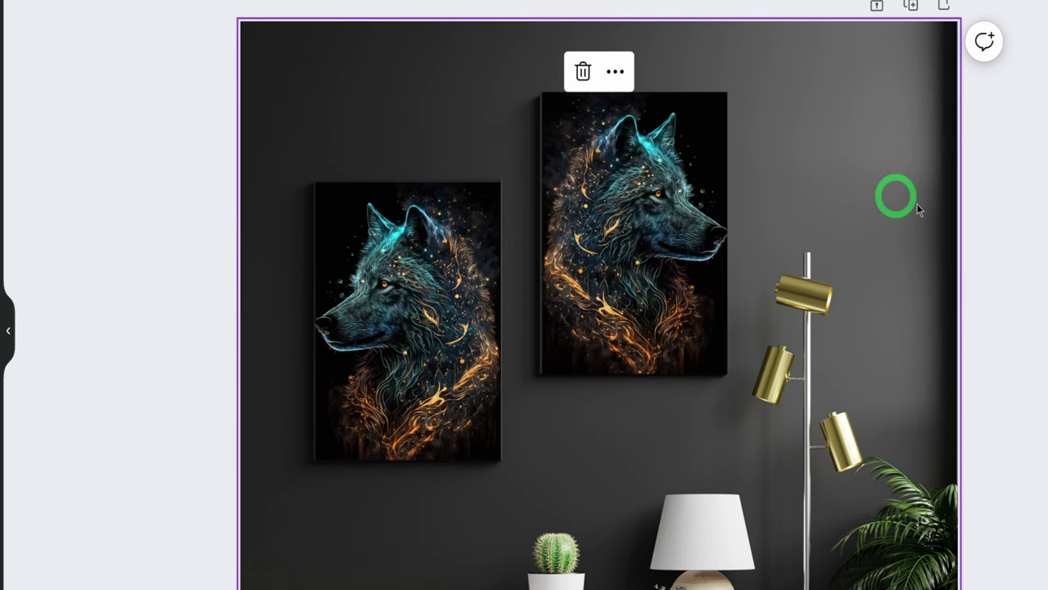
{"action": "key", "text": "Escape"}
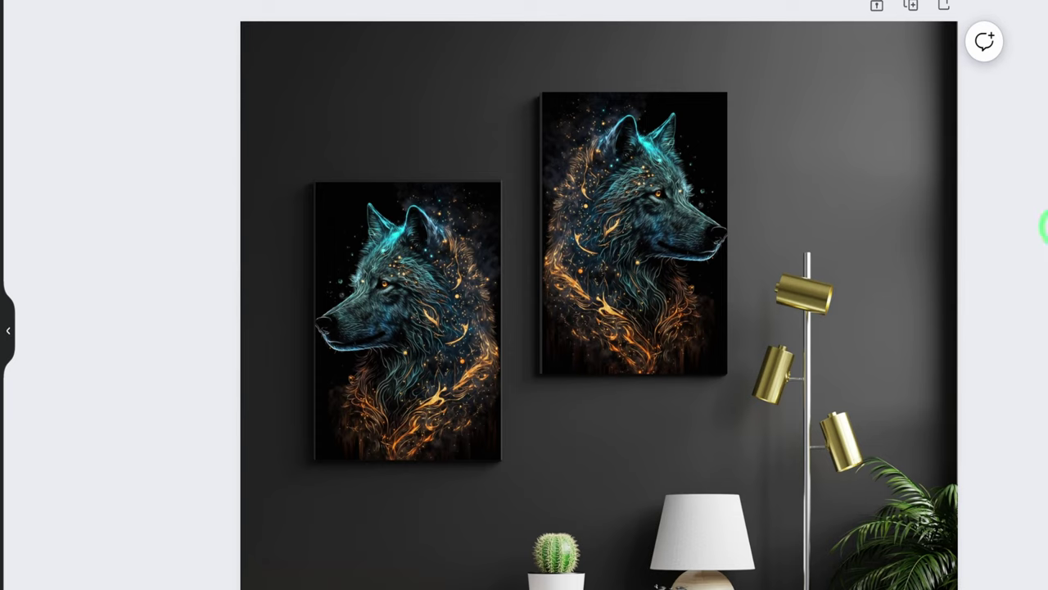
{"action": "left_click", "coordinate": [674, 295]}
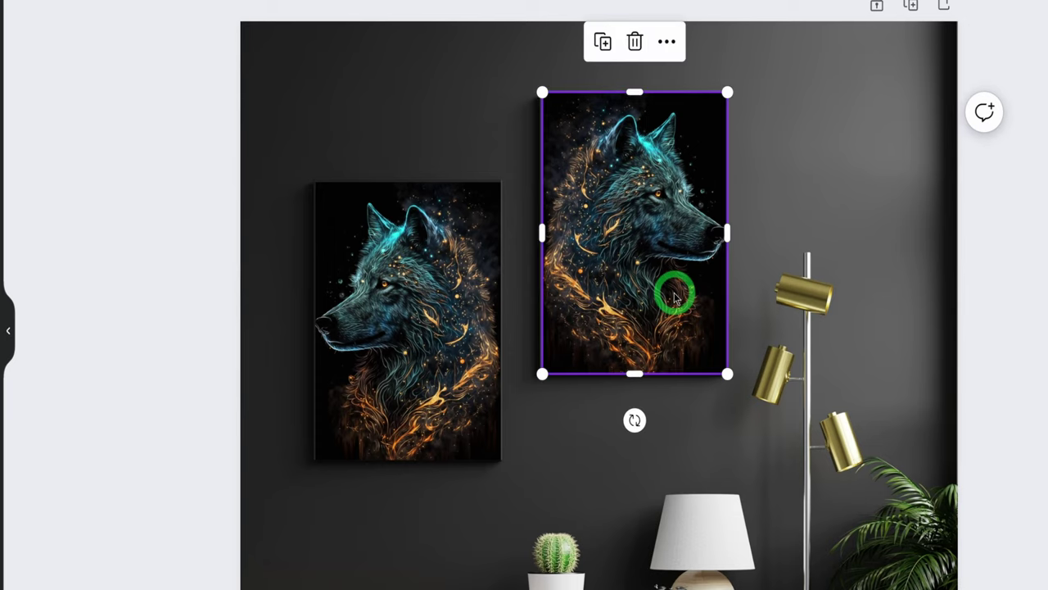
{"action": "key", "text": "Escape"}
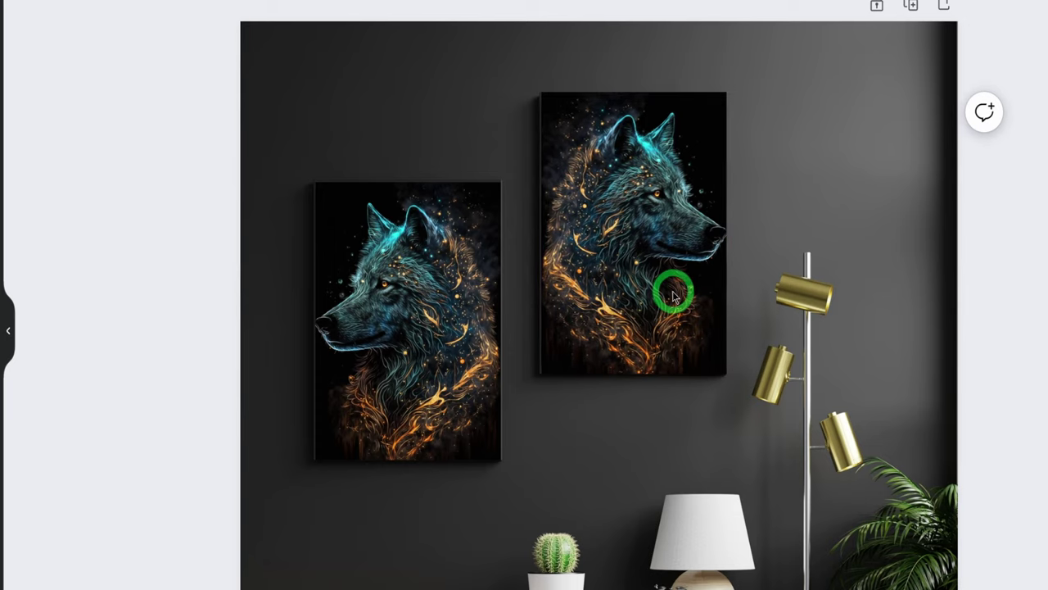
{"action": "left_click", "coordinate": [724, 310]}
{"action": "left_click", "coordinate": [1032, 239]}
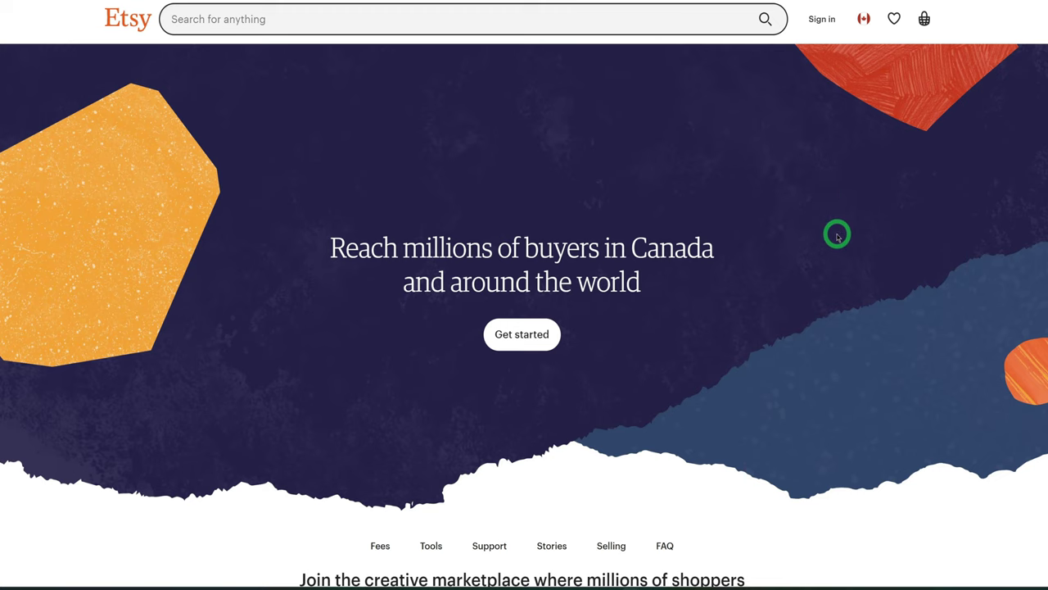
Switch to Etsy's seller page, review the selling introduction, and open the Get started sign-in form, closing it without signing in.
{"action": "scroll", "coordinate": [837, 236], "scroll_direction": "down", "scroll_amount": 3}
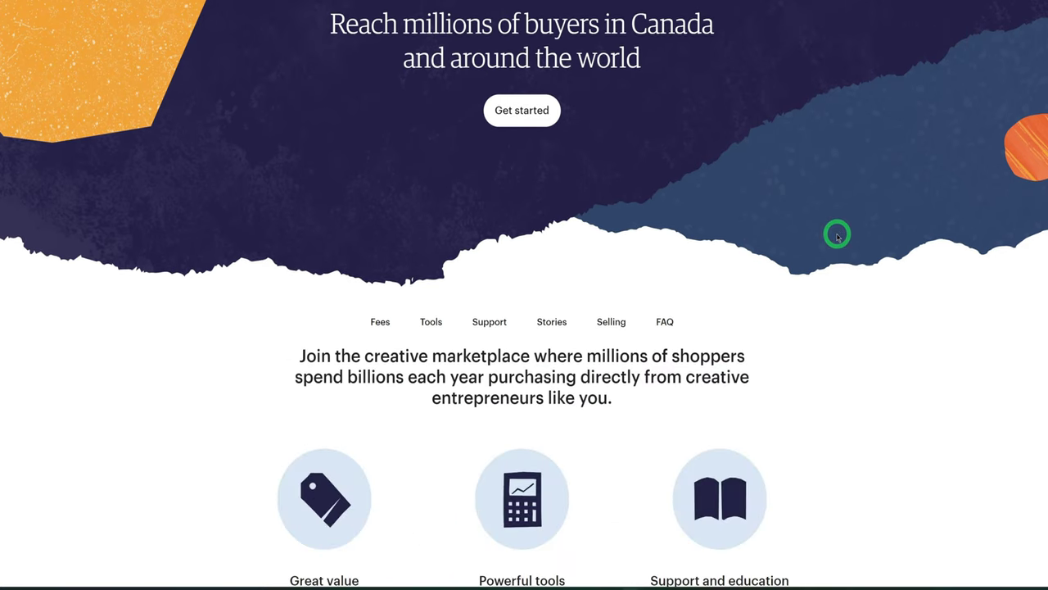
{"action": "scroll", "coordinate": [837, 236], "scroll_direction": "down", "scroll_amount": 1}
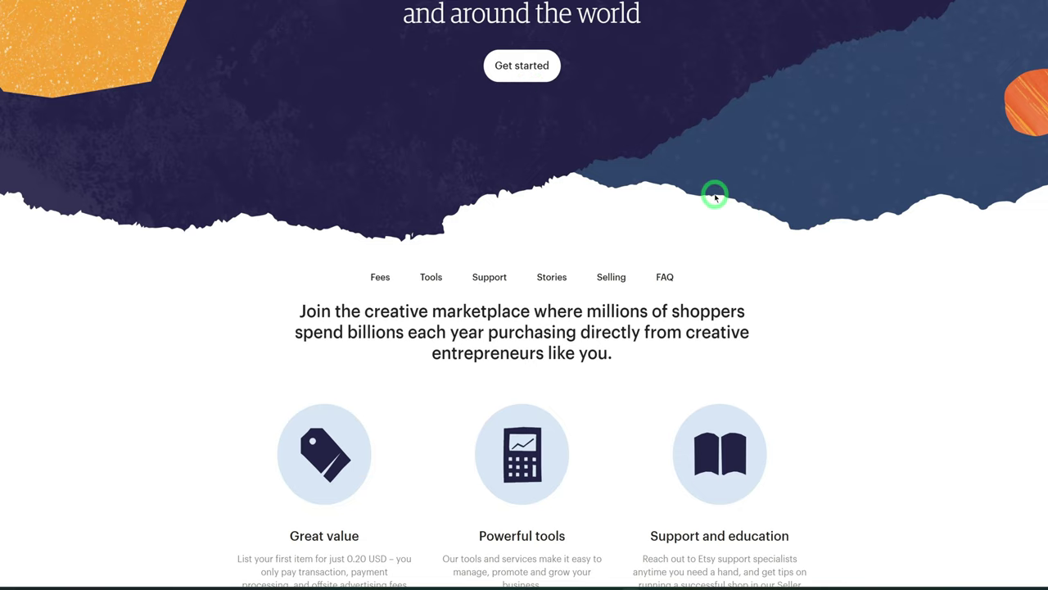
{"action": "scroll", "coordinate": [710, 192], "scroll_direction": "down", "scroll_amount": 2}
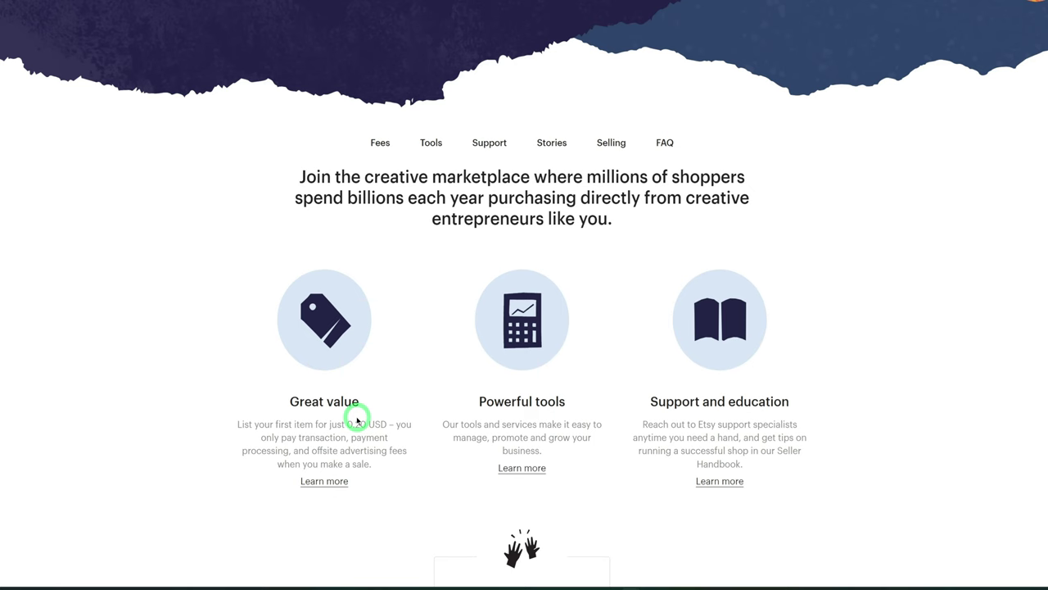
{"action": "scroll", "coordinate": [412, 402], "scroll_direction": "up", "scroll_amount": 5}
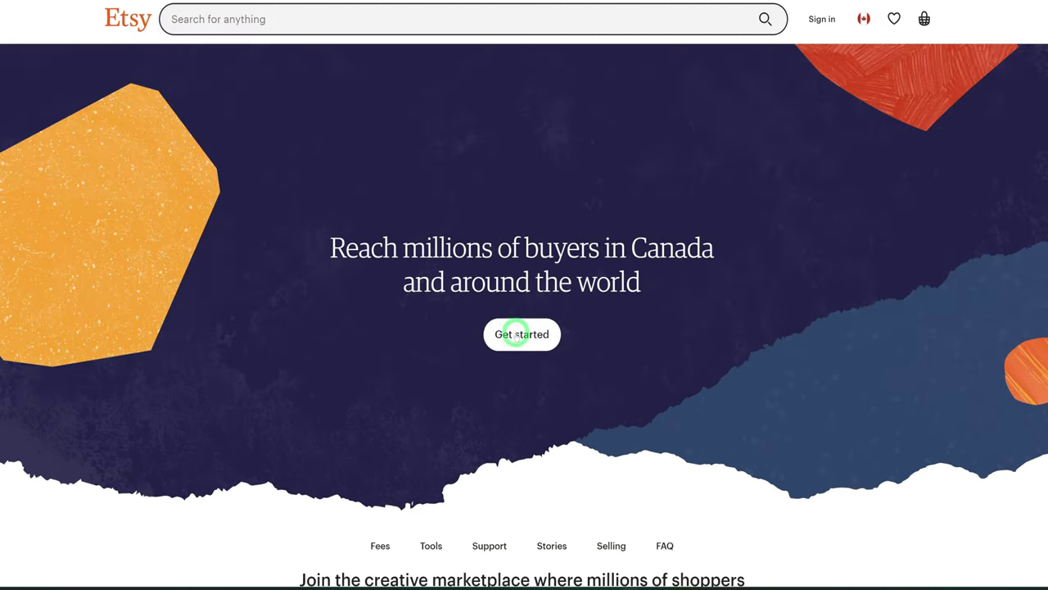
{"action": "left_click", "coordinate": [519, 334]}
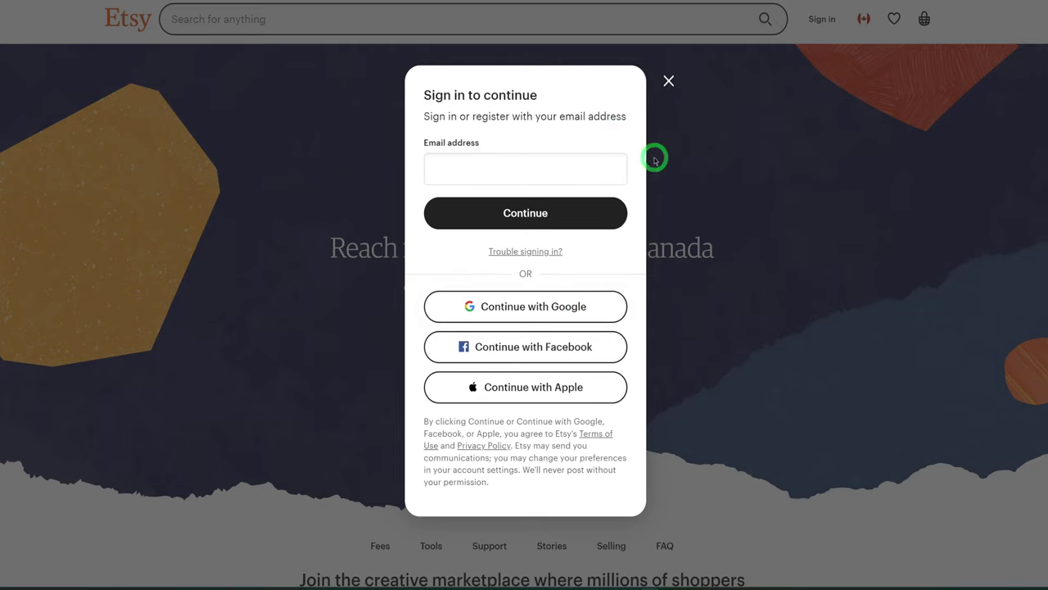
{"action": "left_click", "coordinate": [668, 81]}
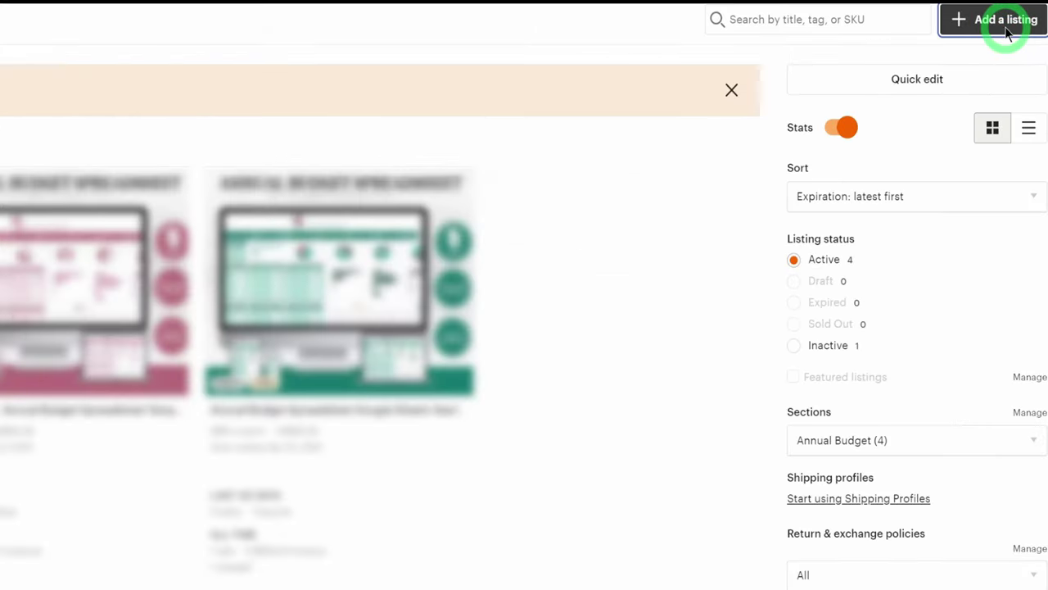
Start a new listing in Etsy's Shop Manager and add the living room wolf mockup as its primary photo.
{"action": "left_click", "coordinate": [1006, 29]}
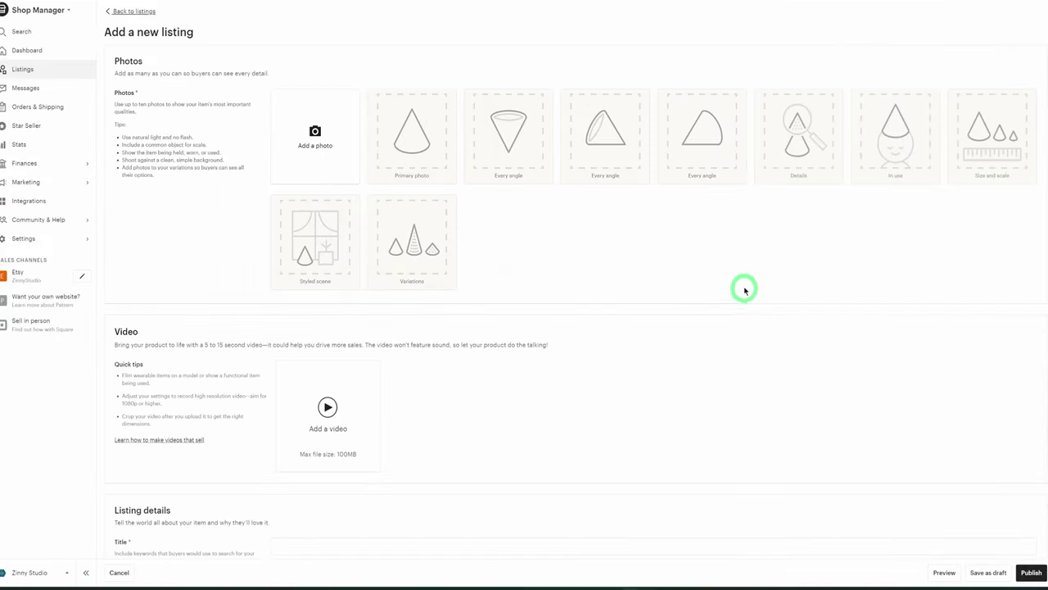
{"action": "scroll", "coordinate": [788, 395], "scroll_direction": "down", "scroll_amount": 5}
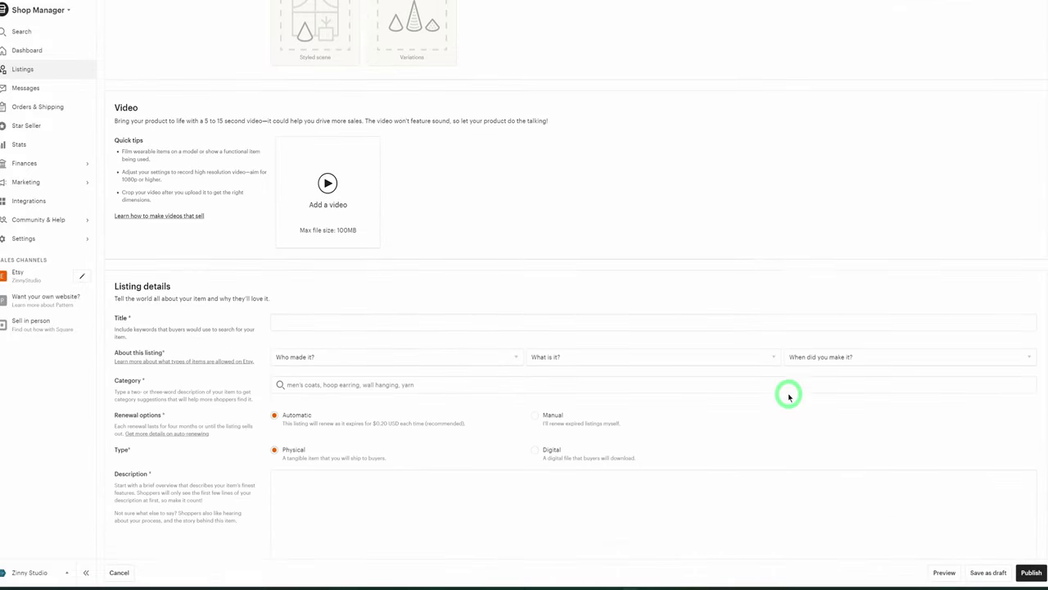
{"action": "scroll", "coordinate": [789, 395], "scroll_direction": "down", "scroll_amount": 3}
{"action": "scroll", "coordinate": [789, 393], "scroll_direction": "up", "scroll_amount": 10}
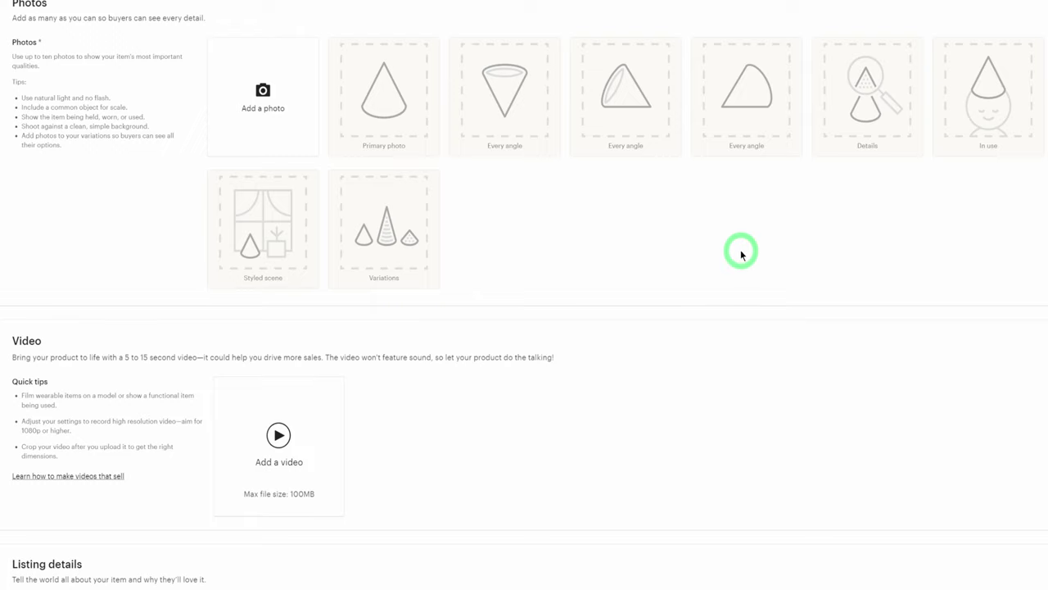
{"action": "left_click", "coordinate": [264, 90]}
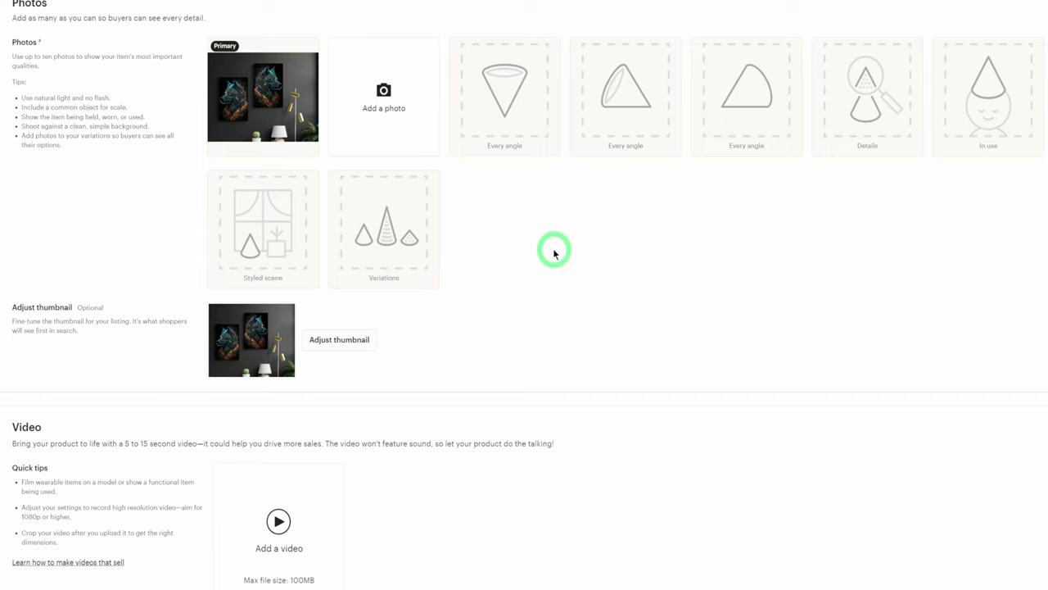
Look through the new listing's form, covering the title, description, tags, materials, price, quantity, variations and shipping fields.
{"action": "scroll", "coordinate": [553, 254], "scroll_direction": "down", "scroll_amount": 4}
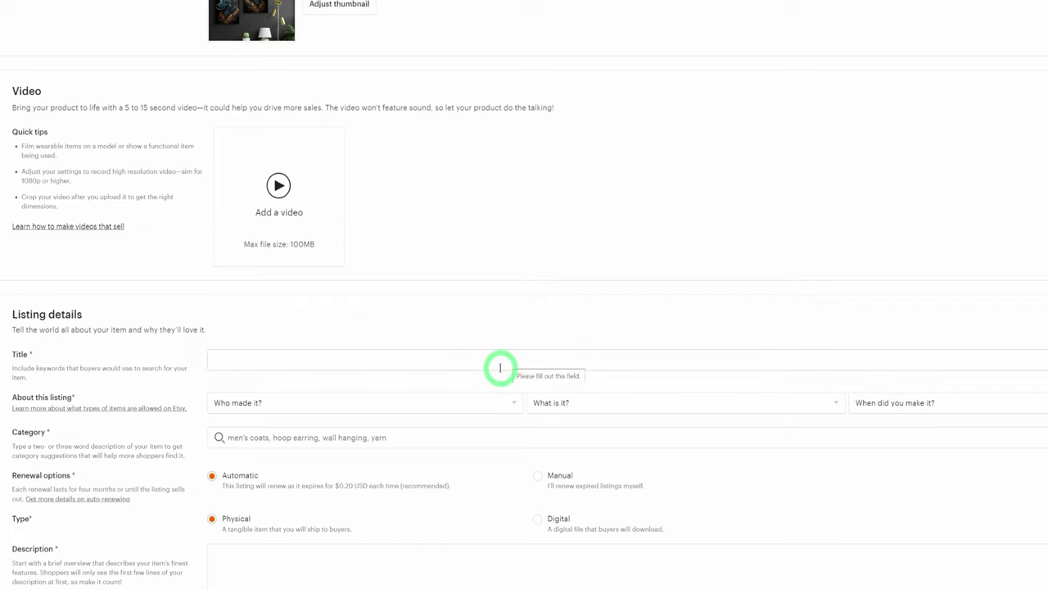
{"action": "scroll", "coordinate": [499, 370], "scroll_direction": "down", "scroll_amount": 3}
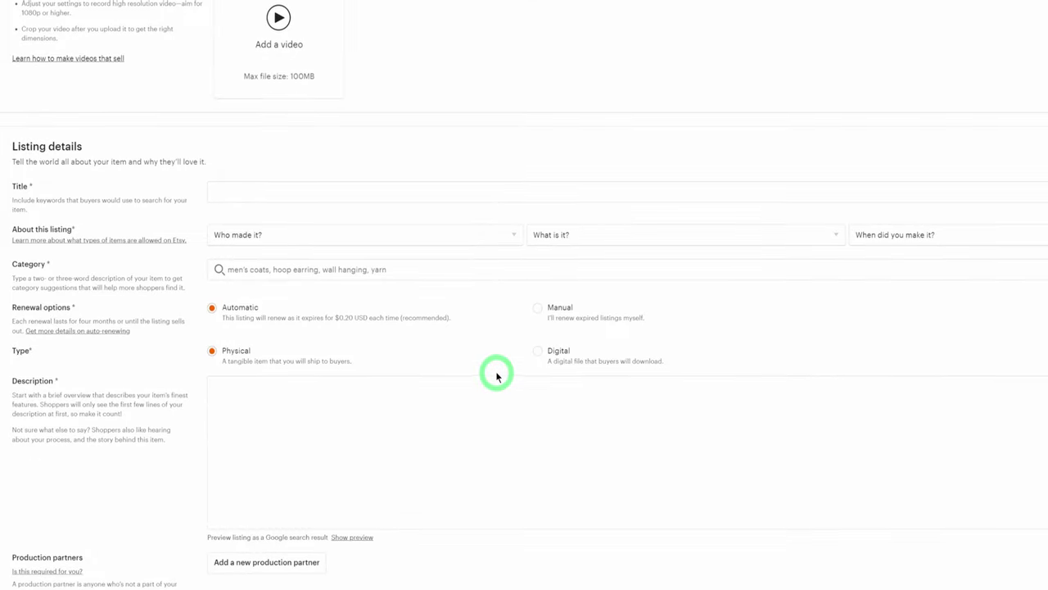
{"action": "left_click", "coordinate": [265, 408]}
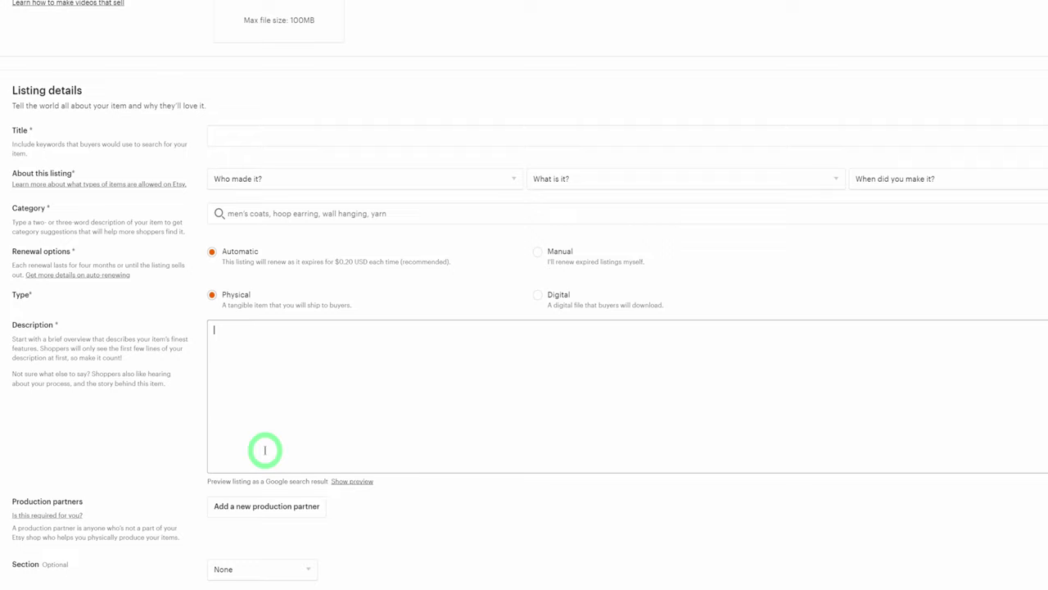
{"action": "left_click", "coordinate": [265, 450]}
{"action": "scroll", "coordinate": [272, 461], "scroll_direction": "down", "scroll_amount": 3}
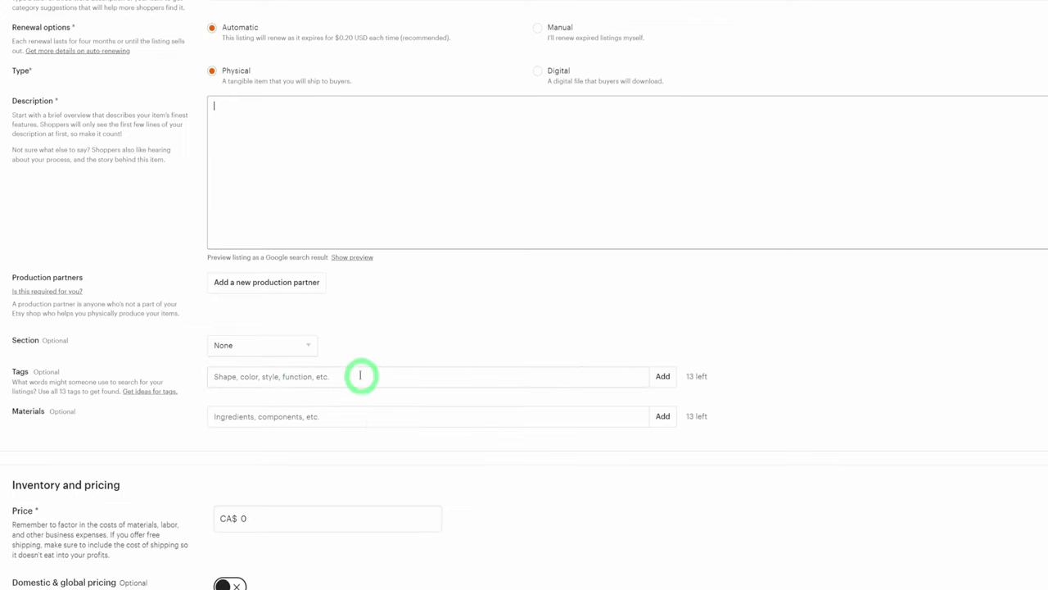
{"action": "scroll", "coordinate": [397, 440], "scroll_direction": "down", "scroll_amount": 2}
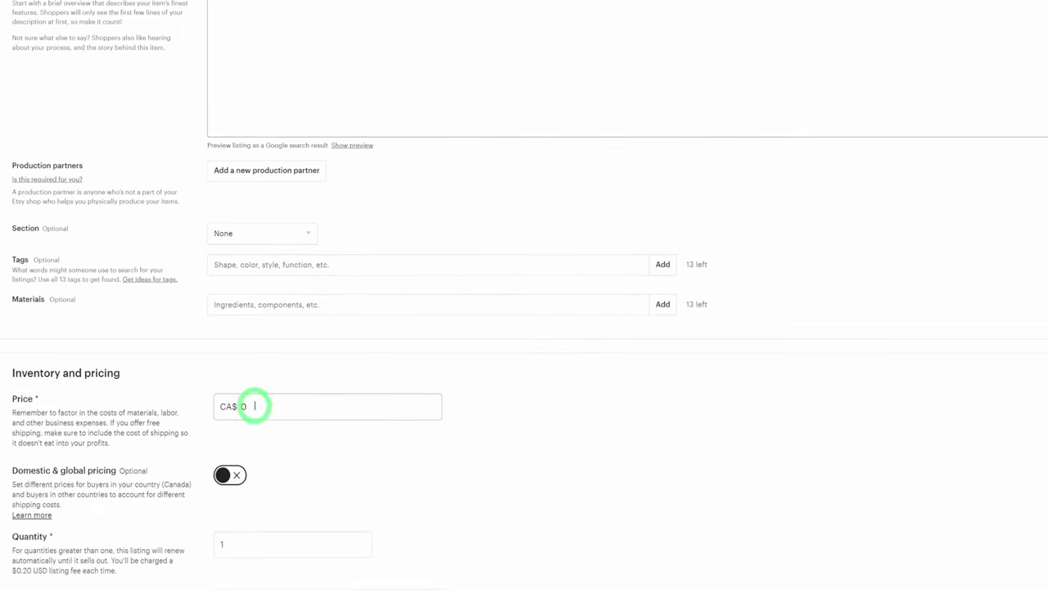
{"action": "left_click", "coordinate": [411, 406]}
{"action": "scroll", "coordinate": [411, 406], "scroll_direction": "down", "scroll_amount": 5}
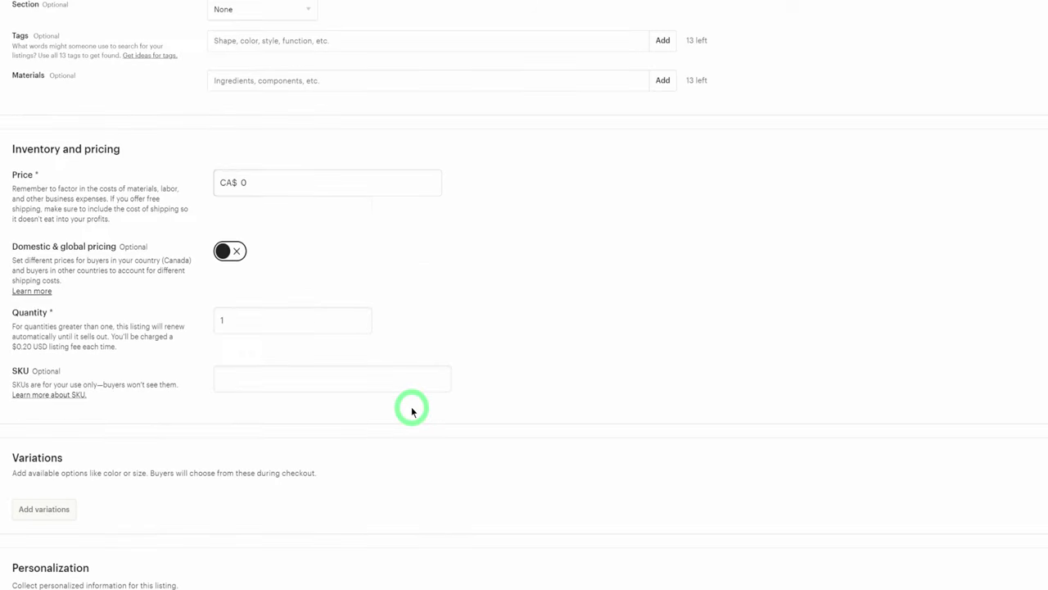
{"action": "scroll", "coordinate": [405, 412], "scroll_direction": "down", "scroll_amount": 3}
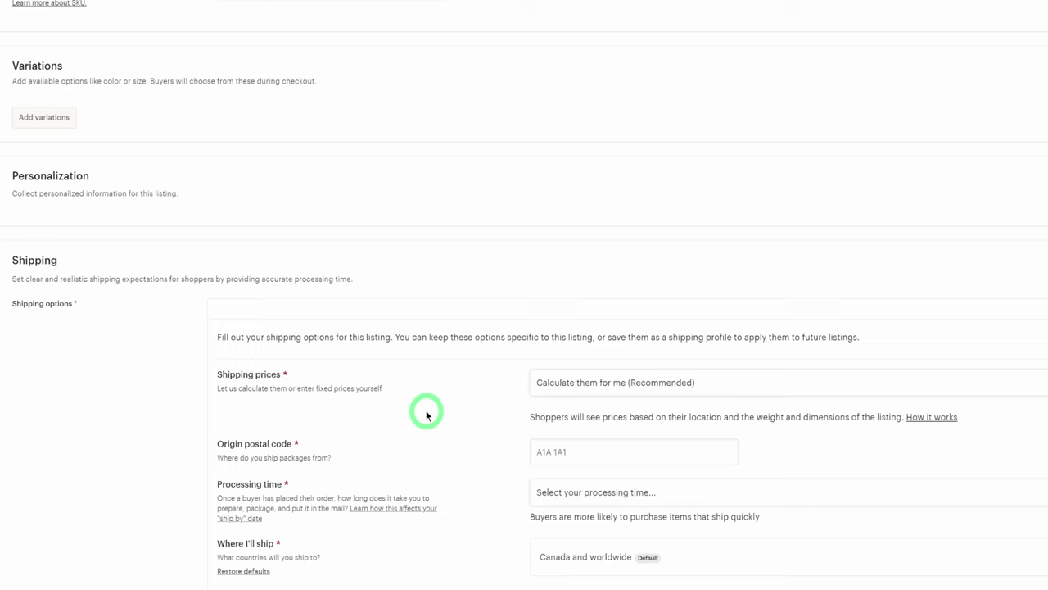
Fill in the About this listing choices with "I did", "A finished product" and "2020 - 2023".
{"action": "scroll", "coordinate": [426, 415], "scroll_direction": "up", "scroll_amount": 15}
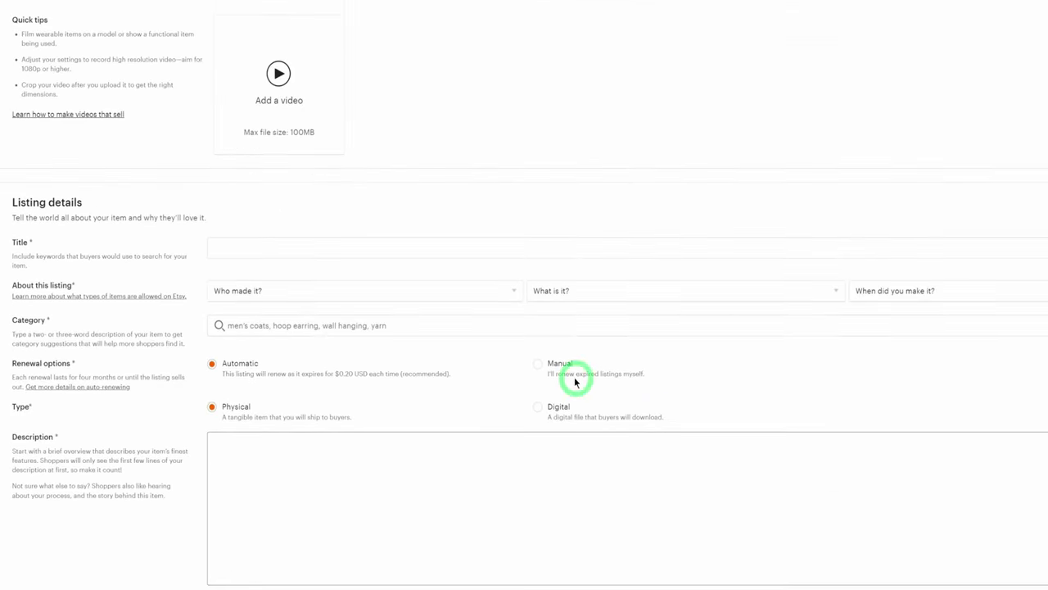
{"action": "left_click", "coordinate": [347, 299]}
{"action": "key", "text": "Escape"}
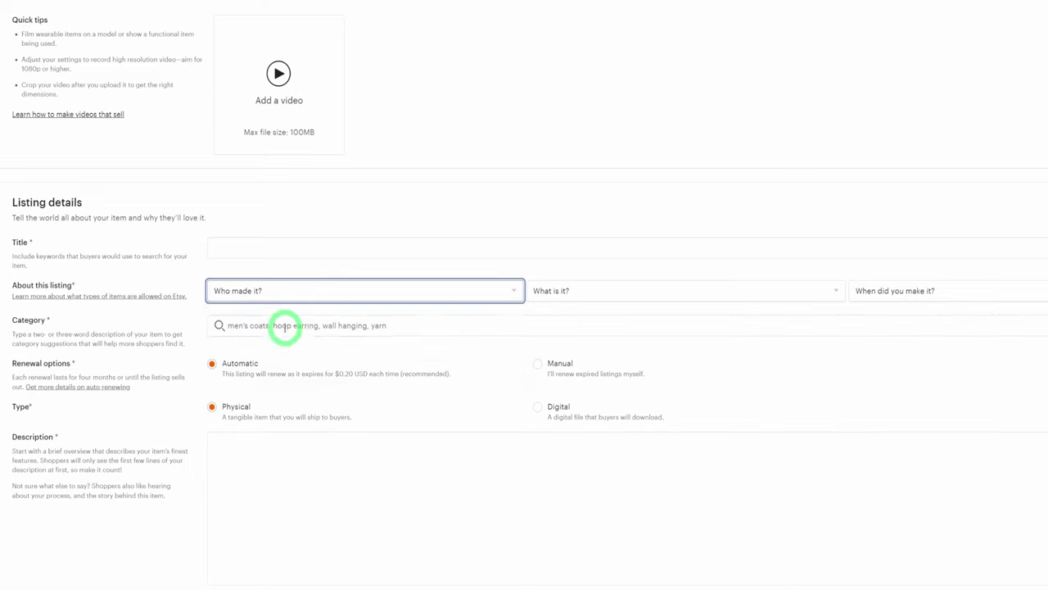
{"action": "left_click", "coordinate": [284, 328]}
{"action": "left_click", "coordinate": [591, 294]}
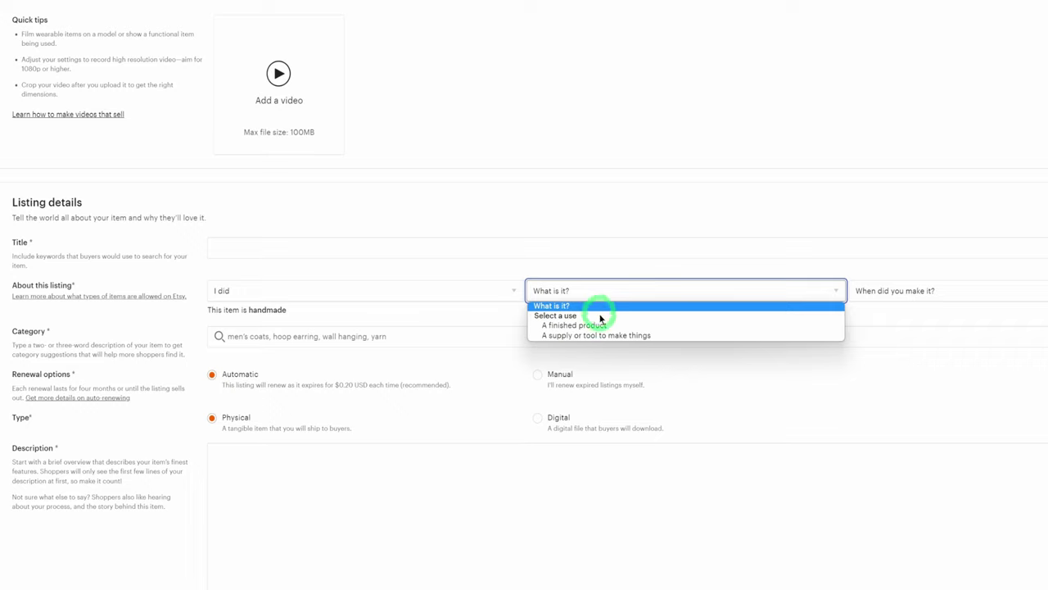
{"action": "left_click", "coordinate": [584, 328]}
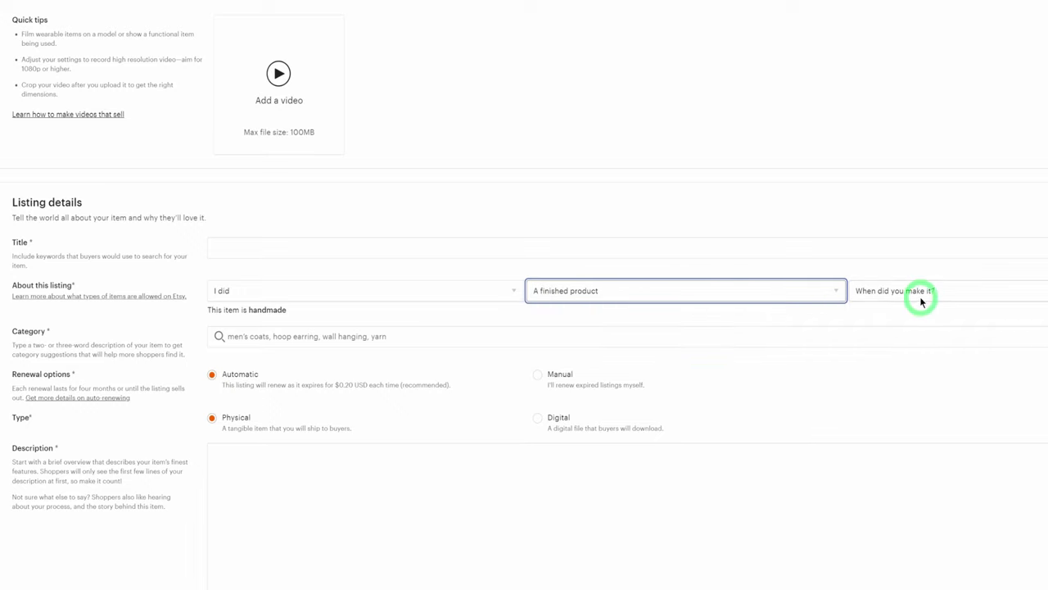
{"action": "left_click", "coordinate": [926, 293]}
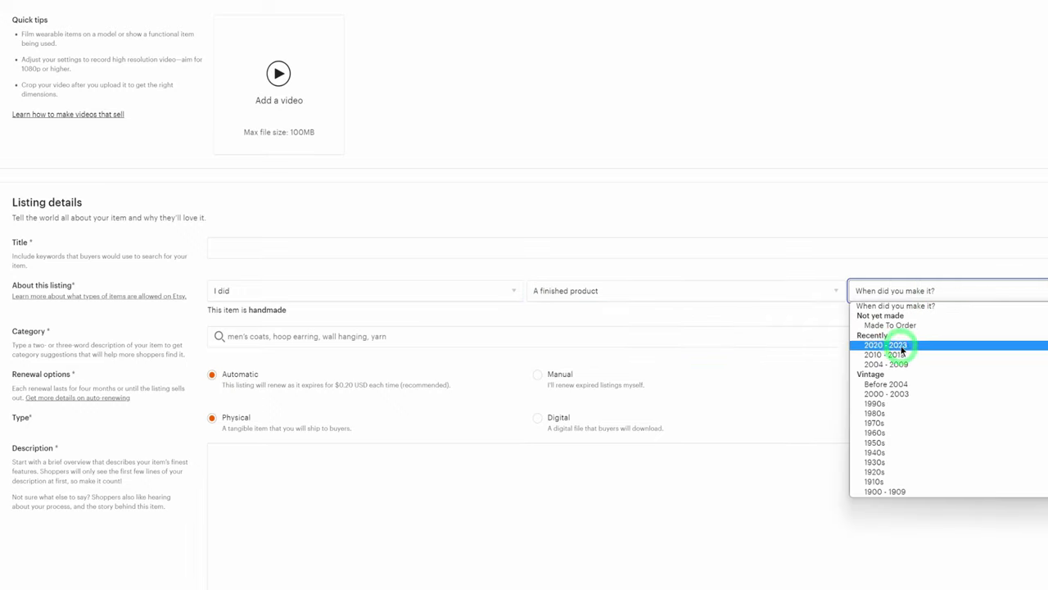
{"action": "left_click", "coordinate": [881, 345]}
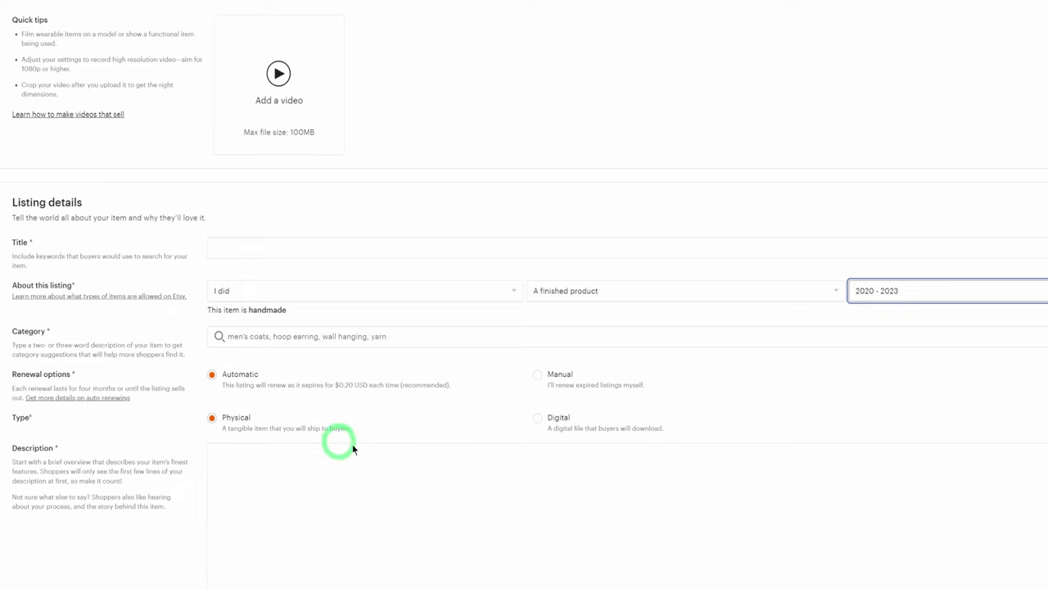
Set the listing type to Digital and check the Digital files upload section and the rest of the form.
{"action": "left_click", "coordinate": [539, 419]}
{"action": "scroll", "coordinate": [539, 417], "scroll_direction": "down", "scroll_amount": 15}
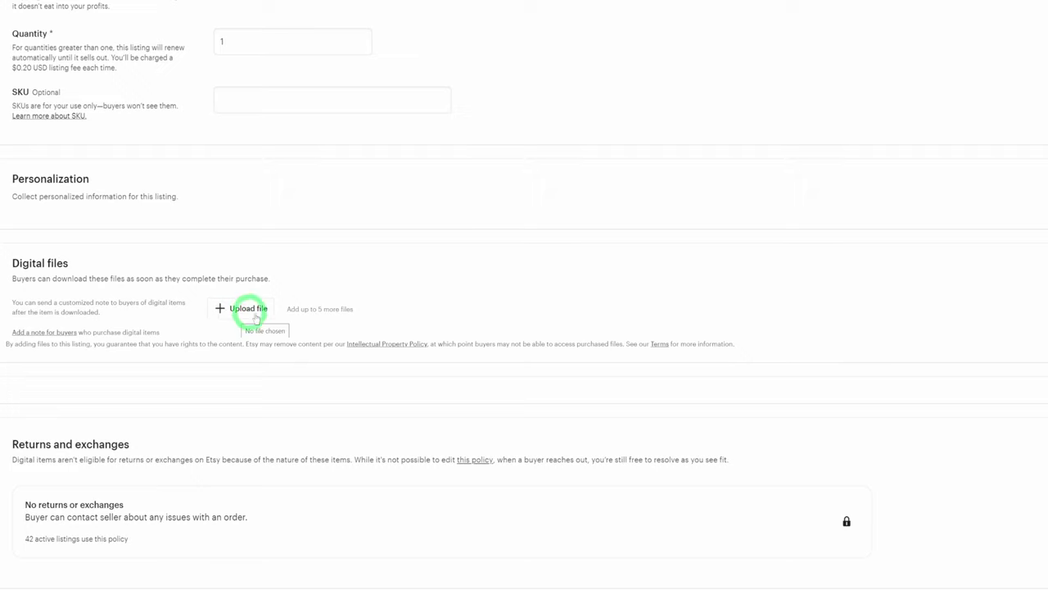
{"action": "scroll", "coordinate": [629, 345], "scroll_direction": "up", "scroll_amount": 4}
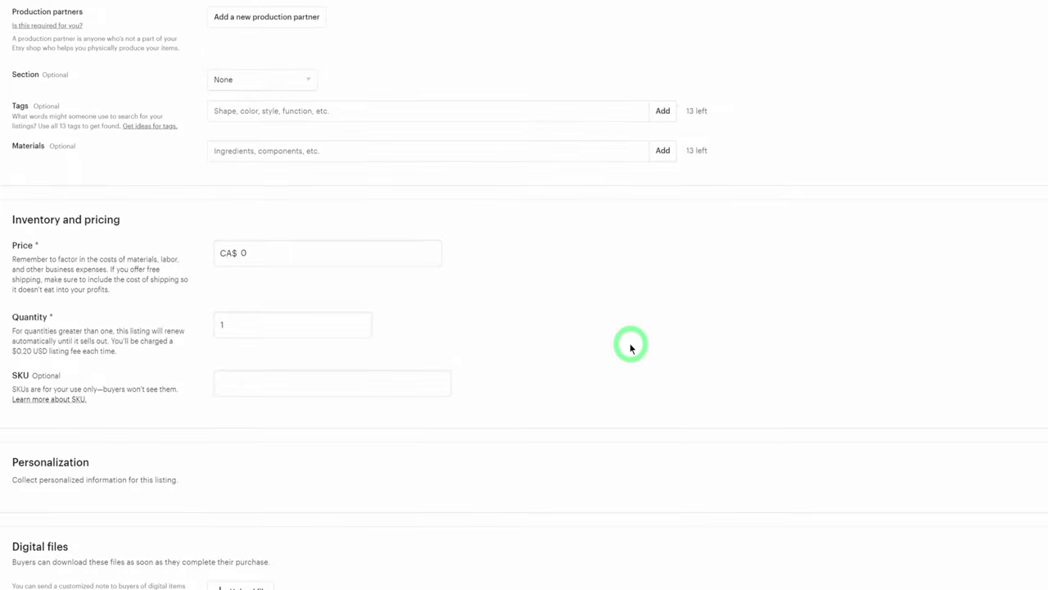
{"action": "scroll", "coordinate": [630, 352], "scroll_direction": "up", "scroll_amount": 2}
{"action": "scroll", "coordinate": [624, 458], "scroll_direction": "up", "scroll_amount": 2}
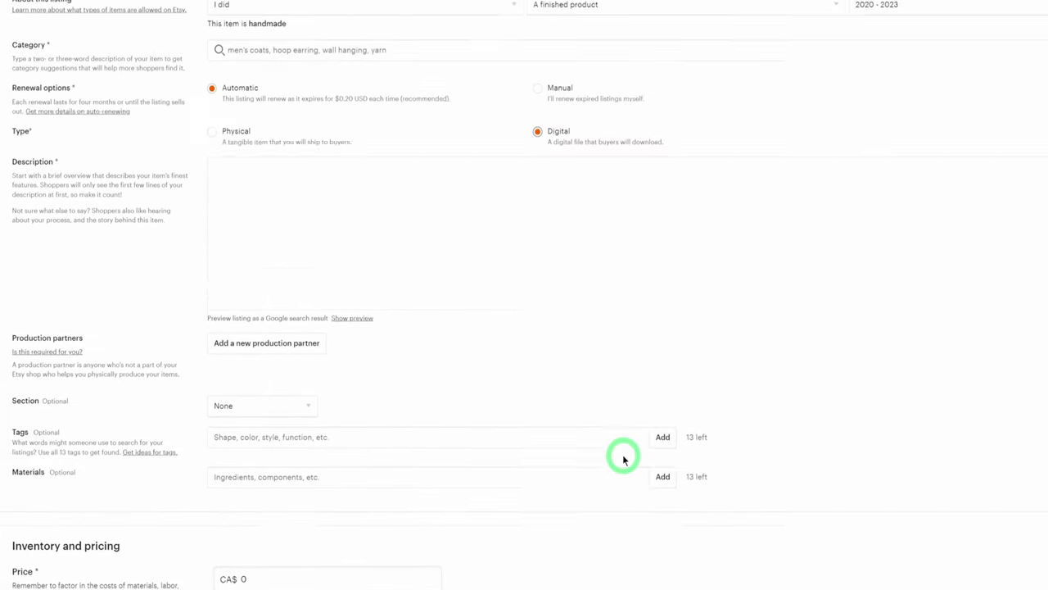
{"action": "scroll", "coordinate": [624, 459], "scroll_direction": "up", "scroll_amount": 8}
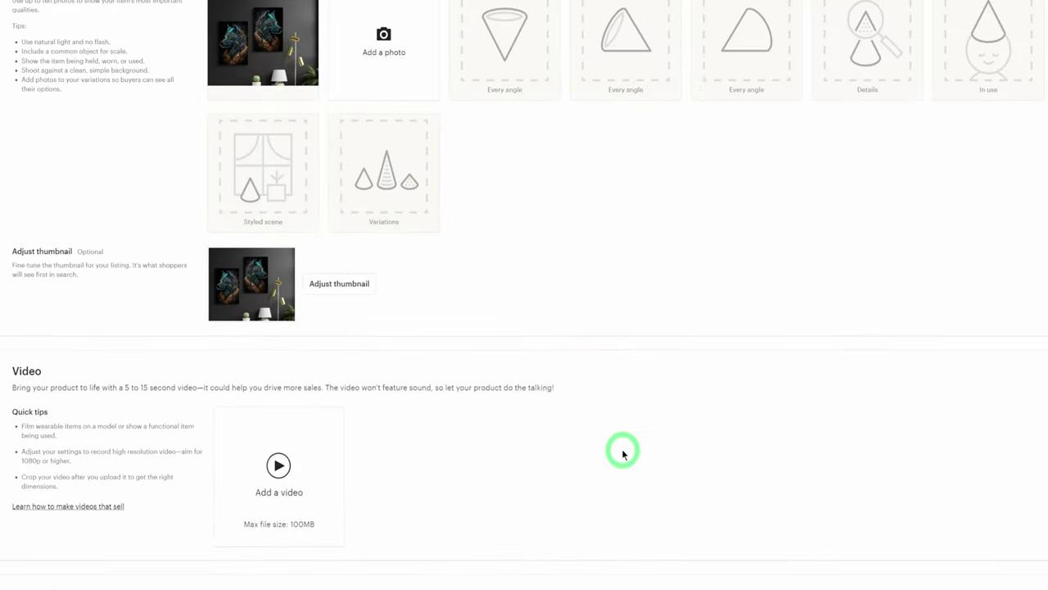
{"action": "scroll", "coordinate": [623, 454], "scroll_direction": "up", "scroll_amount": 1}
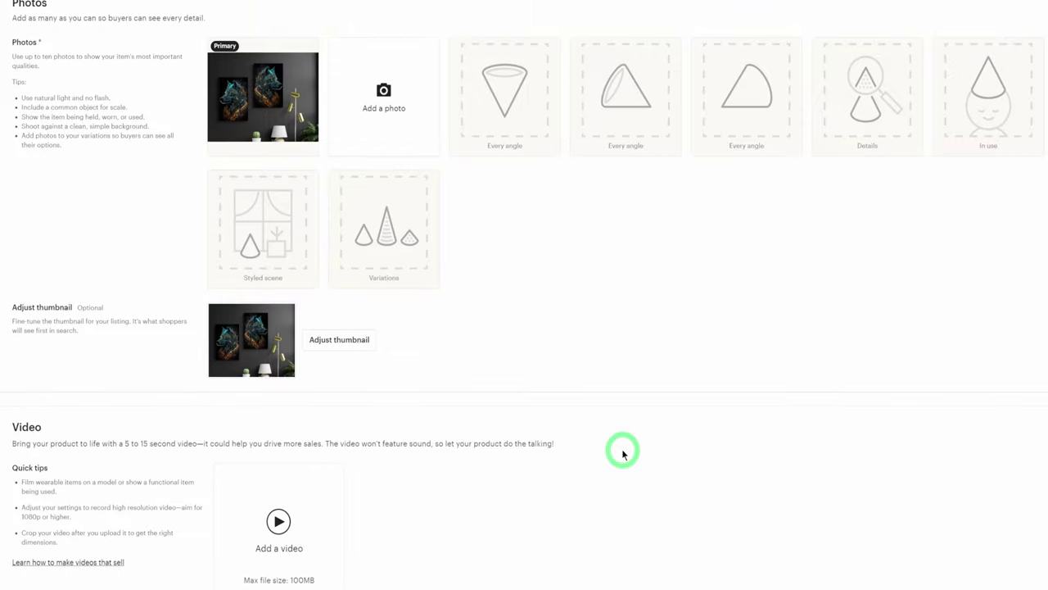